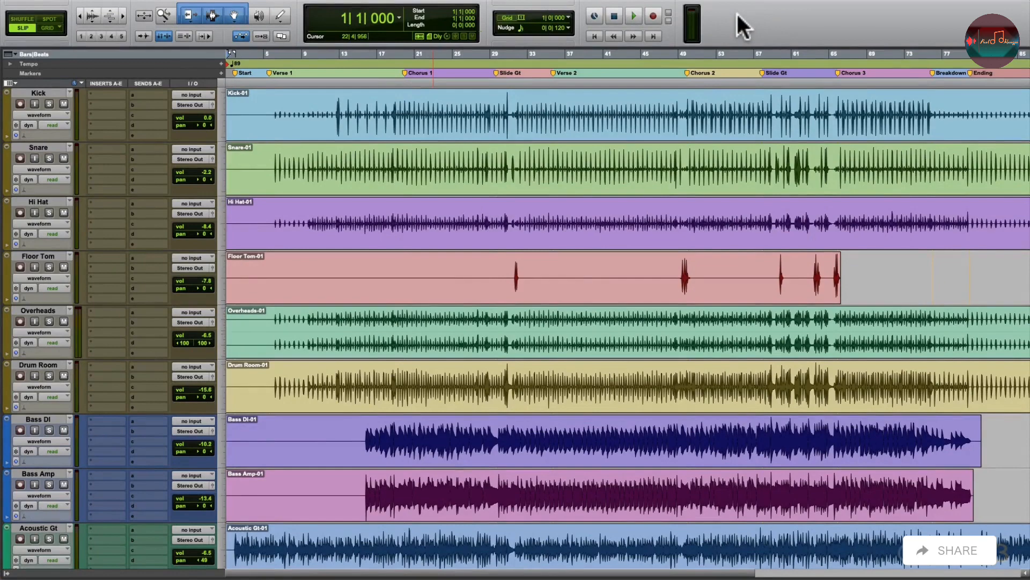
Select a range from about 24|3|173 to 35|4|581 through the vocal tracks and mute Vocal, Bk Vox 1 and Bk Vox 2
{"action": "scroll", "coordinate": [355, 220], "scroll_direction": "down", "scroll_amount": 6}
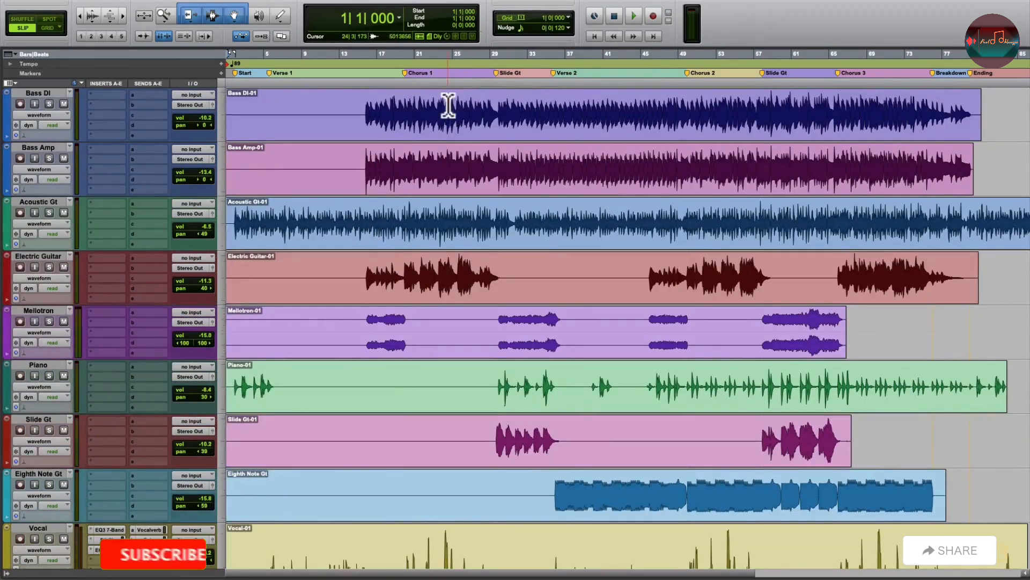
{"action": "left_click_drag", "start_coordinate": [448, 109], "coordinate": [554, 322]}
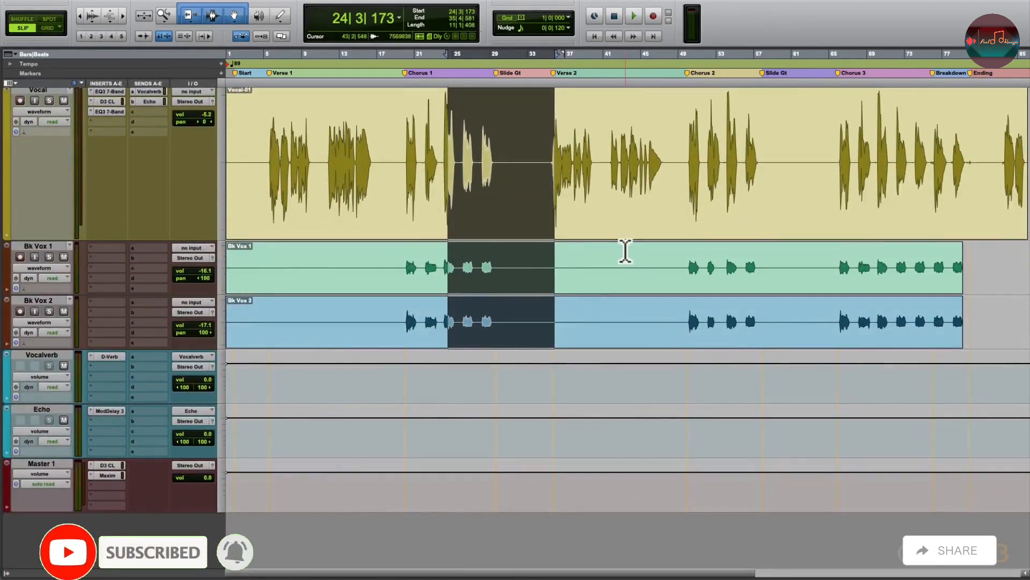
{"action": "key", "text": "shift+m"}
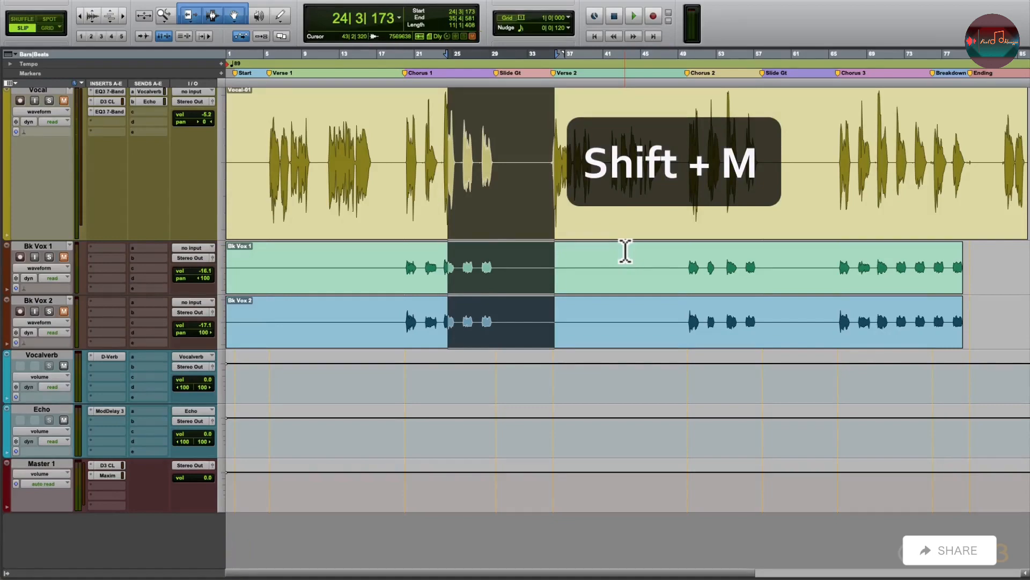
Play the session briefly from 18|4|334, just before Chorus 1, and stop playback
{"action": "scroll", "coordinate": [582, 320], "scroll_direction": "up", "scroll_amount": 10}
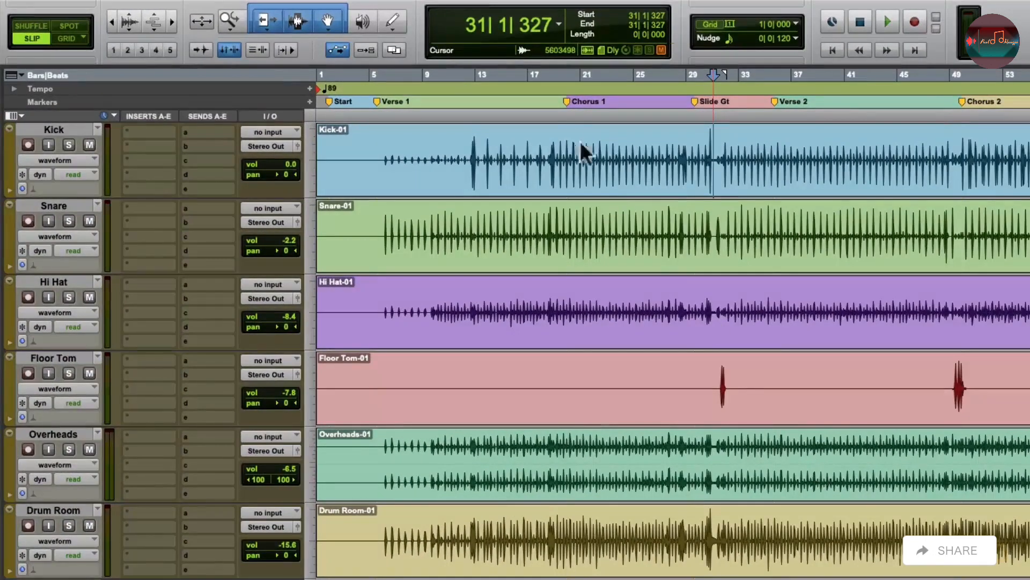
{"action": "left_click", "coordinate": [552, 105]}
{"action": "key", "text": "space"}
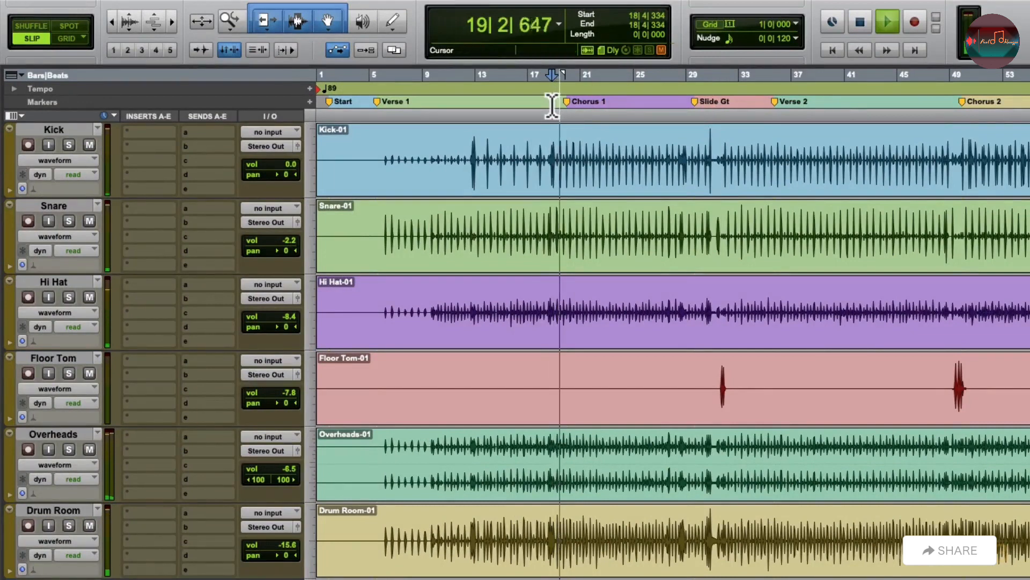
{"action": "key", "text": "space"}
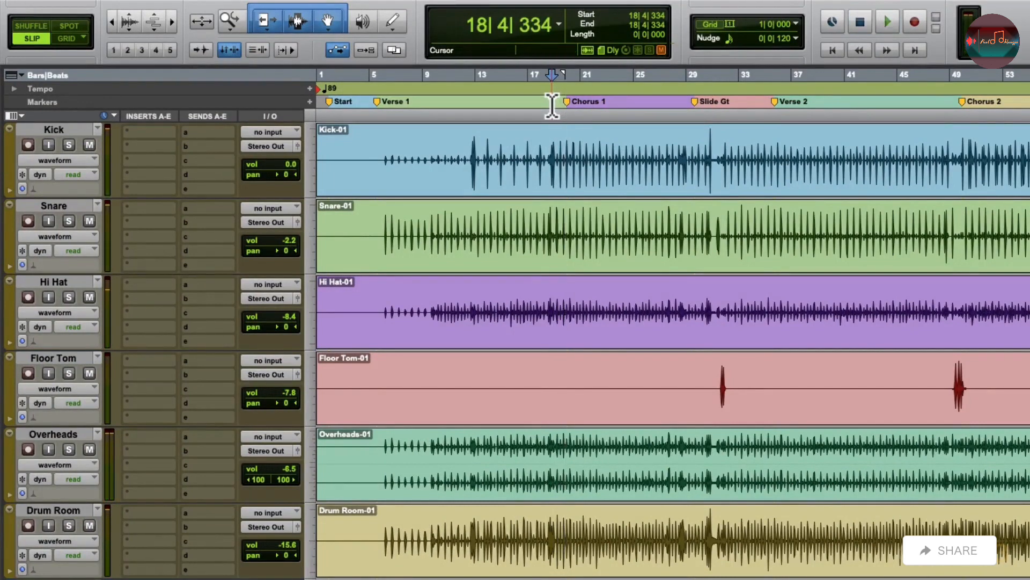
Place the edit cursor in the Kick clip near the start of Chorus 1 and solo the Kick track
{"action": "double_click", "coordinate": [571, 152]}
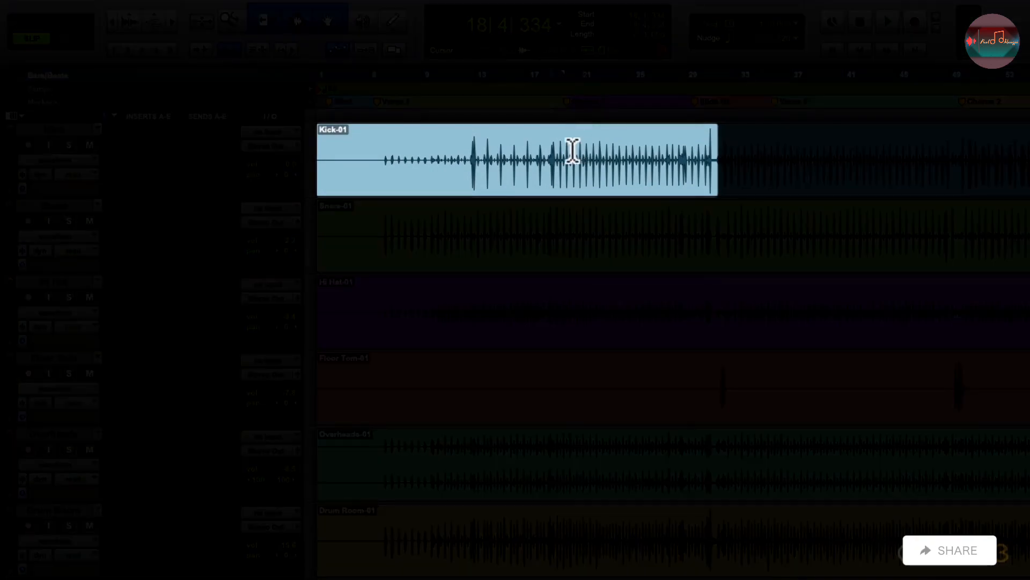
{"action": "key", "text": "shift+s"}
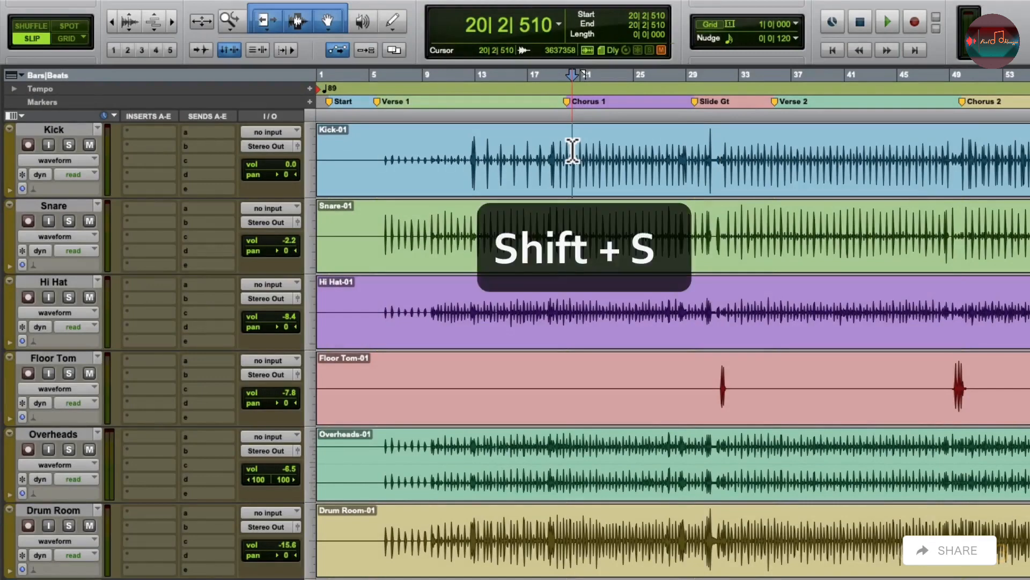
{"action": "key", "text": "shift+s"}
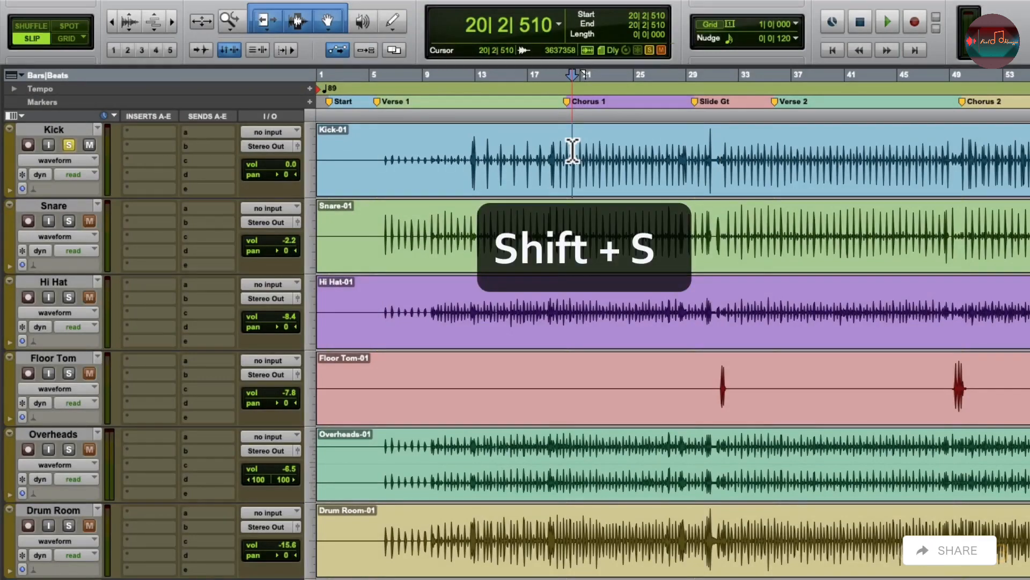
{"action": "key", "text": "F5"}
{"action": "left_click_drag", "start_coordinate": [540, 158], "coordinate": [592, 176]}
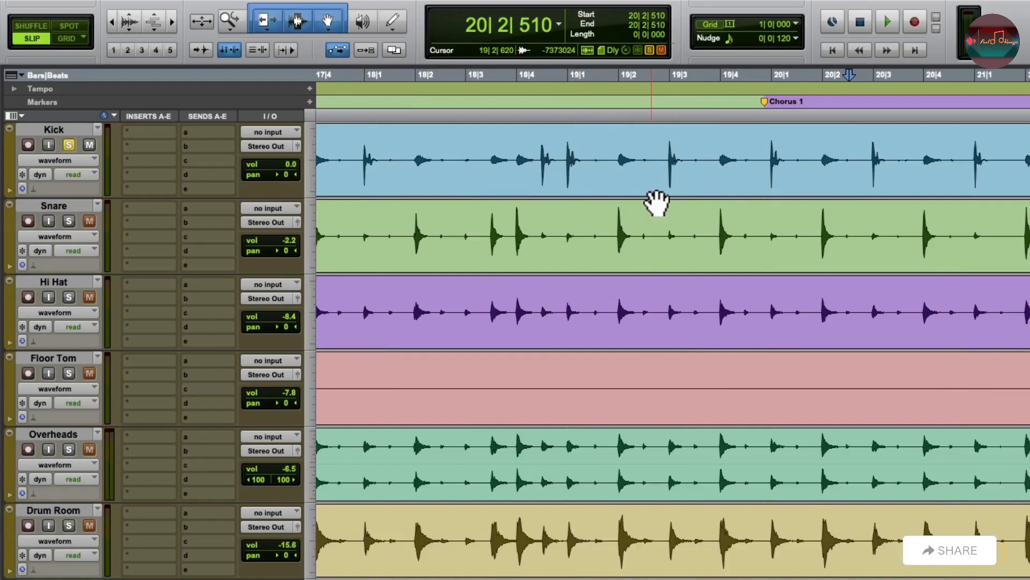
{"action": "left_click", "coordinate": [69, 146]}
{"action": "left_click", "coordinate": [69, 145]}
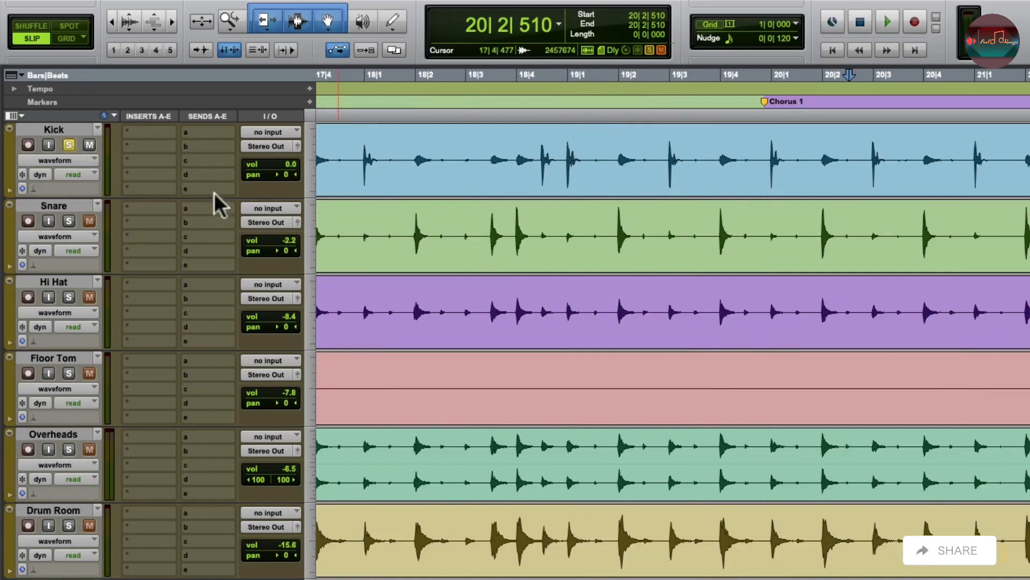
Enlarge the Kick track's height and listen to the soloed kick twice from 19|2|753, checking the bleed between hits
{"action": "left_click_drag", "start_coordinate": [222, 196], "coordinate": [221, 339]}
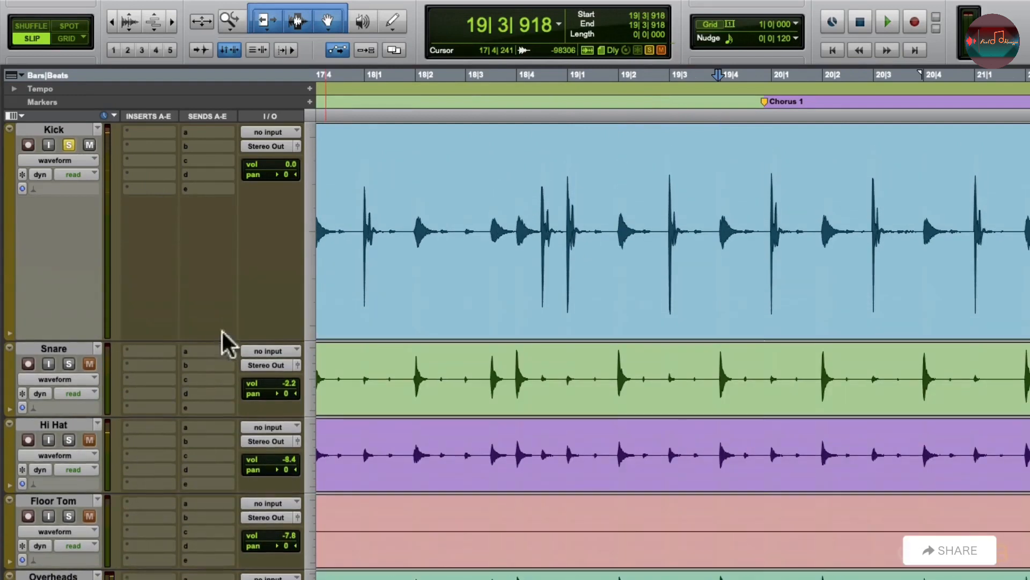
{"action": "left_click", "coordinate": [658, 202]}
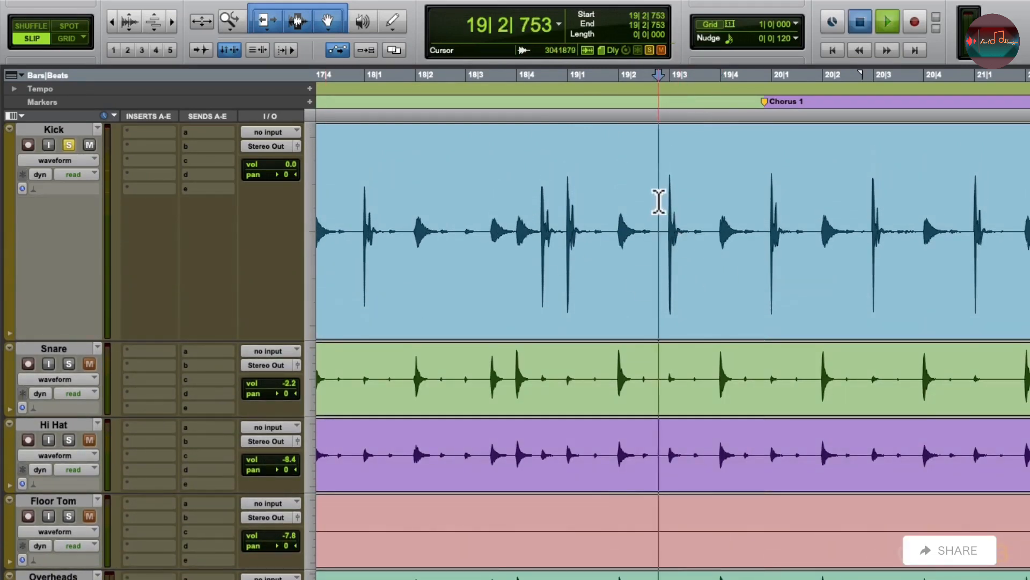
{"action": "key", "text": "space"}
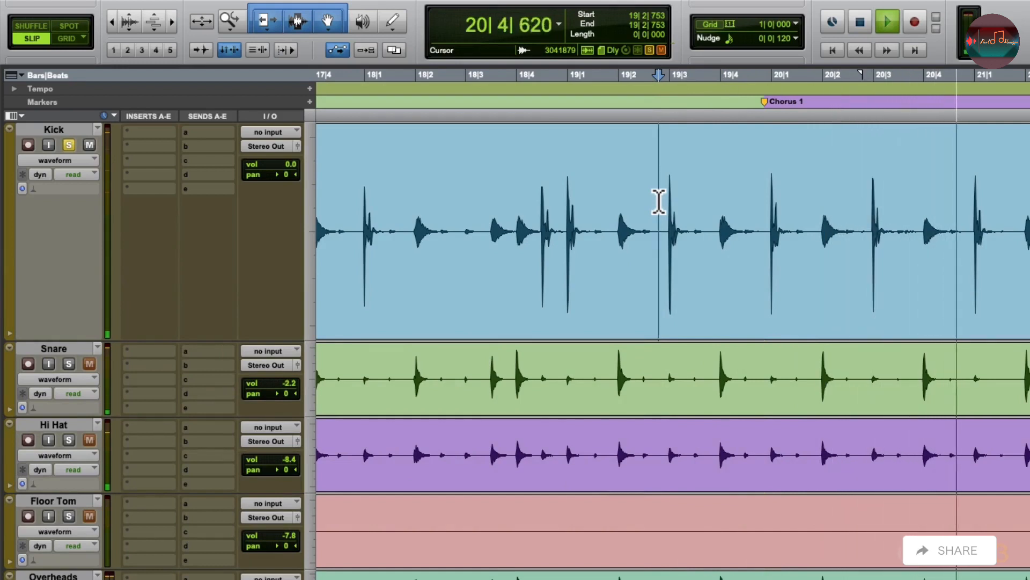
{"action": "key", "text": "space"}
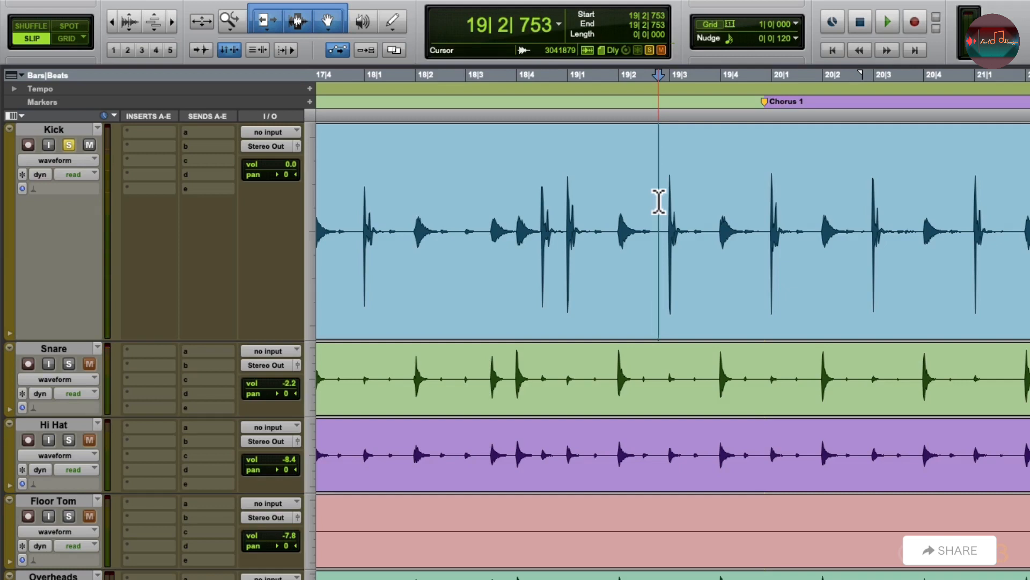
{"action": "key", "text": "space"}
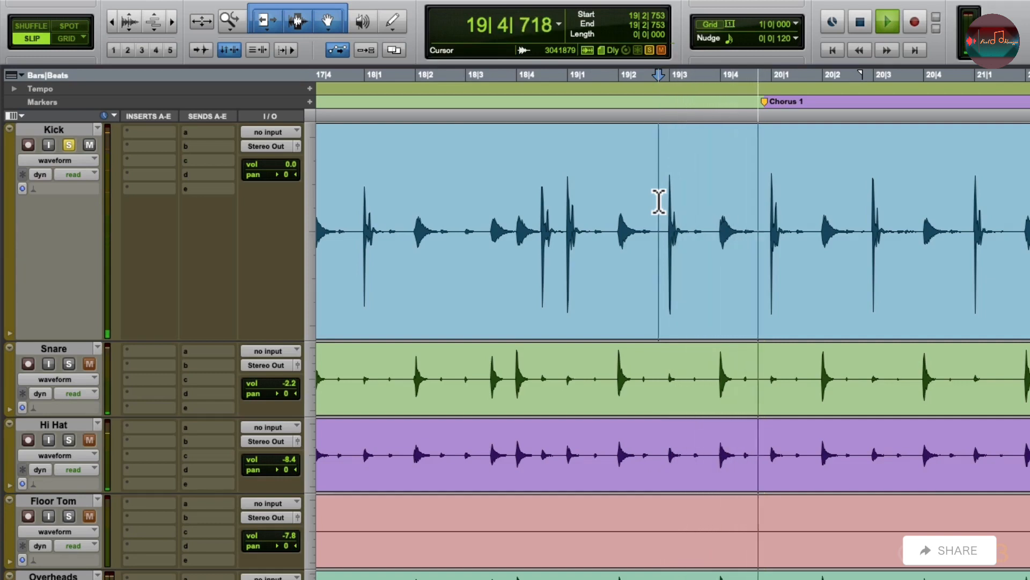
{"action": "key", "text": "space"}
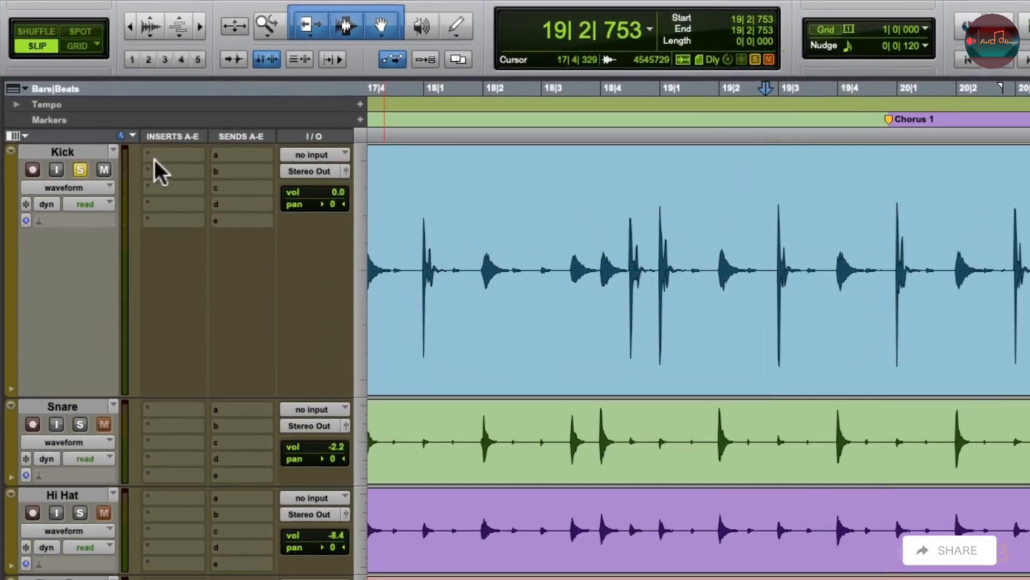
Add the Dyn3 Expander/Gate (mono) plug-in to the Kick track's first insert slot
{"action": "left_click", "coordinate": [126, 132]}
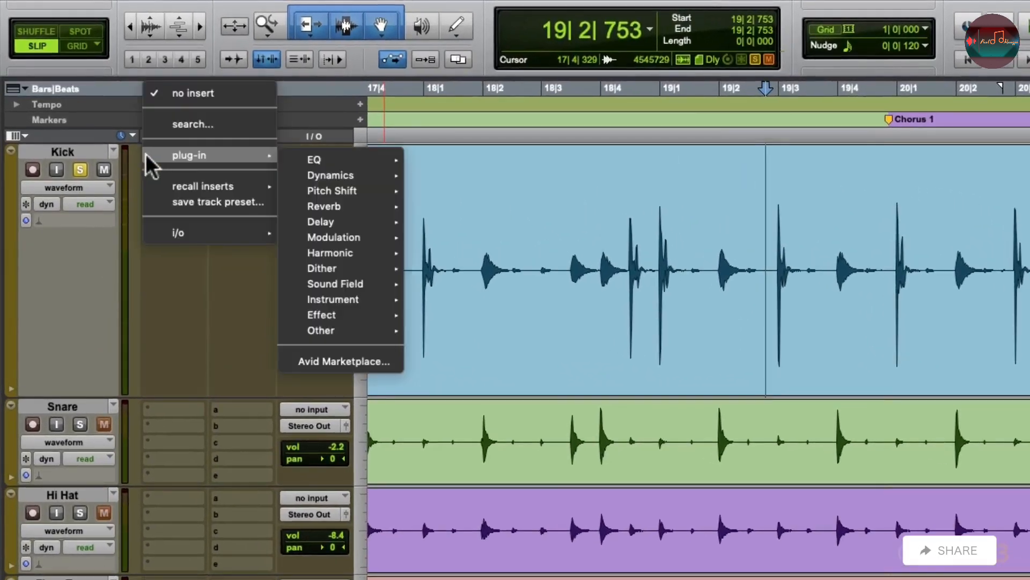
{"action": "mouse_move", "coordinate": [290, 177]}
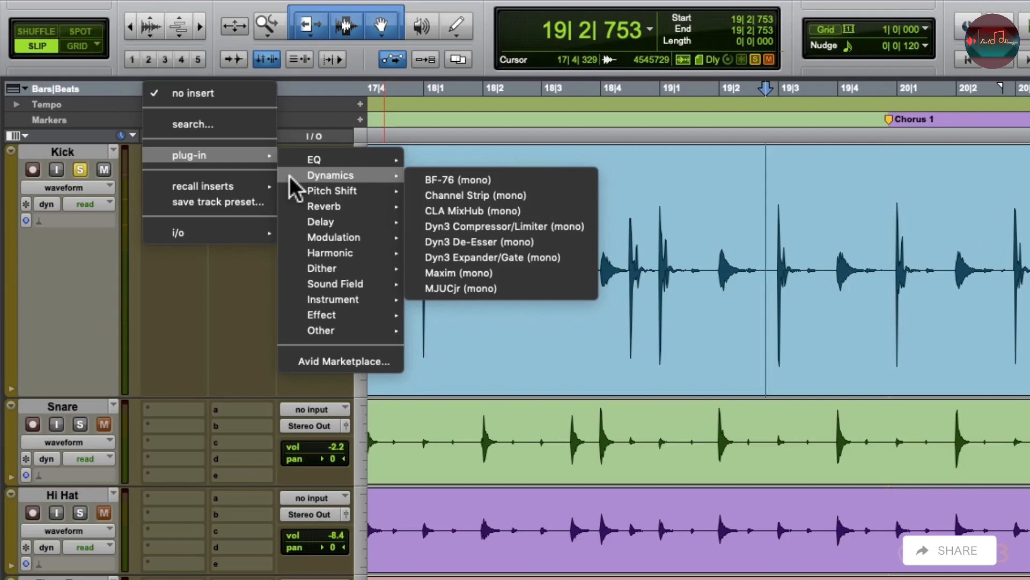
{"action": "left_click", "coordinate": [413, 257]}
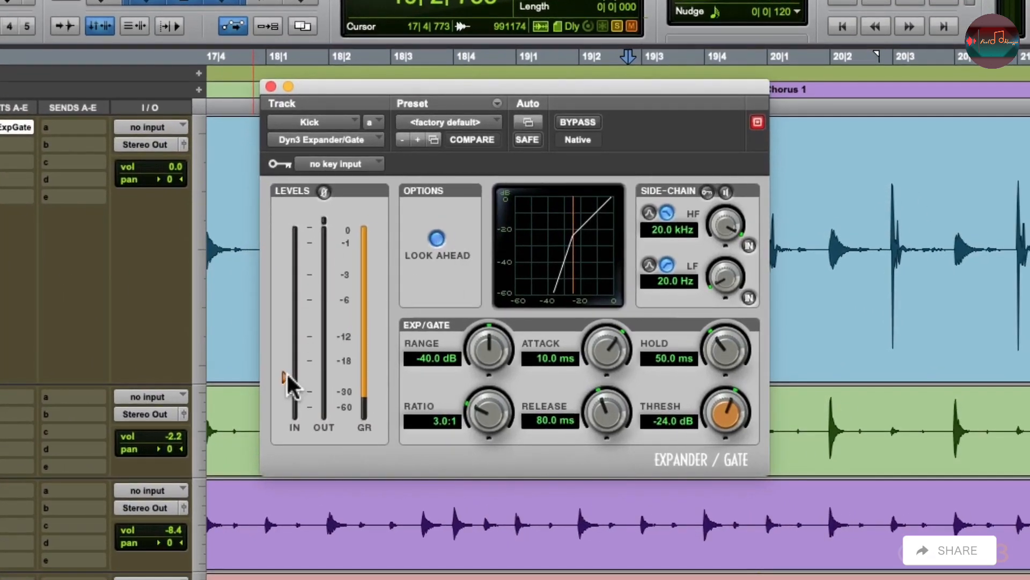
Raise the gate's threshold to -9.4 dB, audition the kick, and fine-tune the threshold to -6.4 dB
{"action": "left_click_drag", "start_coordinate": [287, 374], "coordinate": [294, 322]}
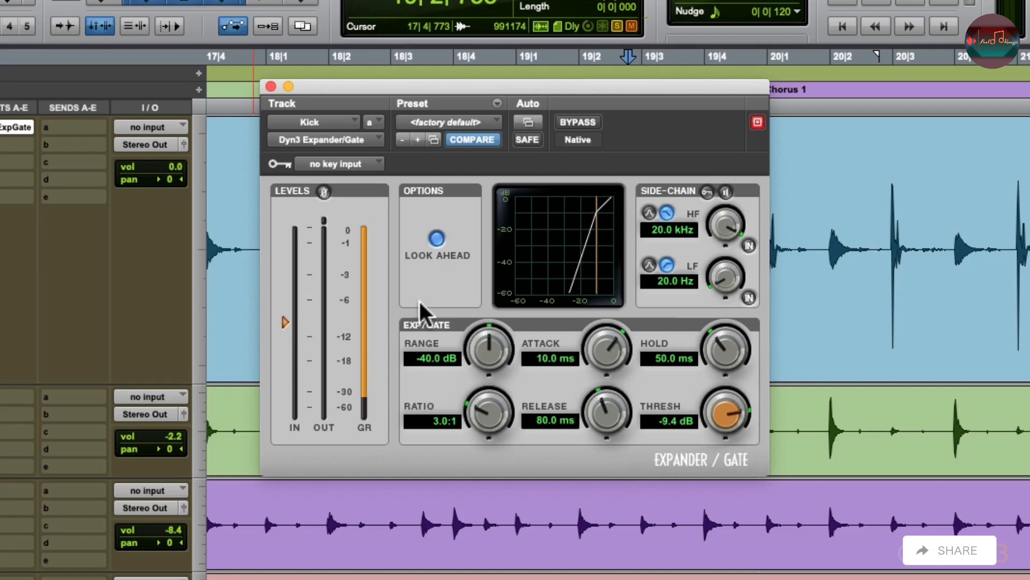
{"action": "key", "text": "space"}
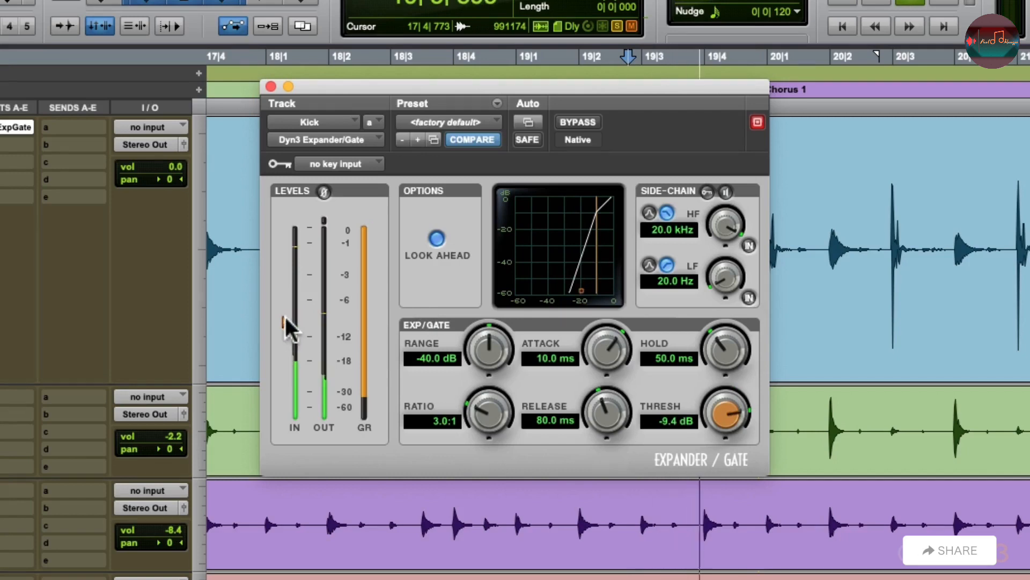
{"action": "mouse_move", "coordinate": [285, 316]}
{"action": "left_mouse_down"}
{"action": "mouse_move", "coordinate": [285, 260]}
{"action": "mouse_move", "coordinate": [283, 408]}
{"action": "mouse_move", "coordinate": [285, 298]}
{"action": "left_mouse_up"}
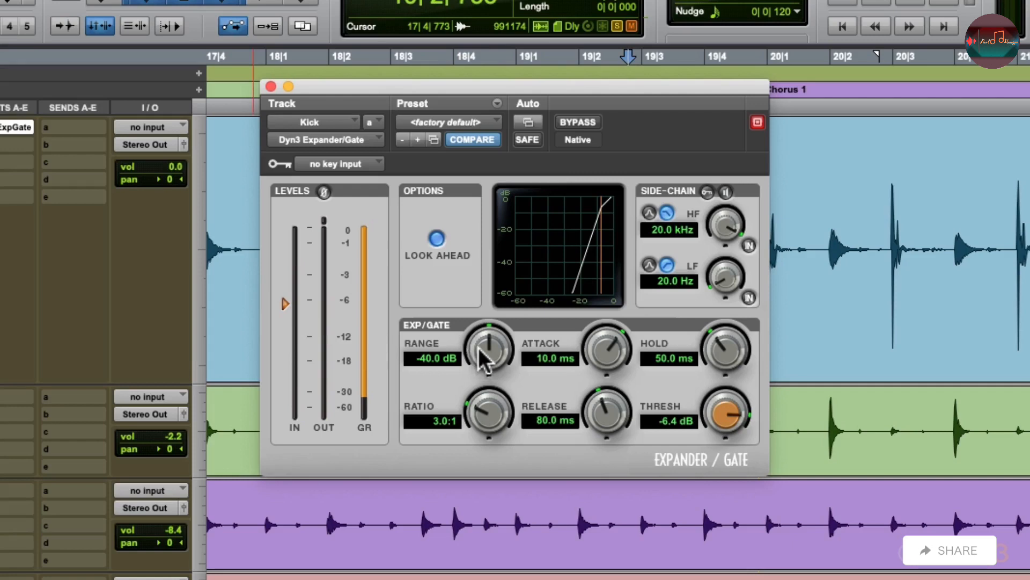
Try the gate's range at 0.0 dB and -80.0 dB, settling on -31.4 dB
{"action": "left_click_drag", "start_coordinate": [483, 358], "coordinate": [484, 163]}
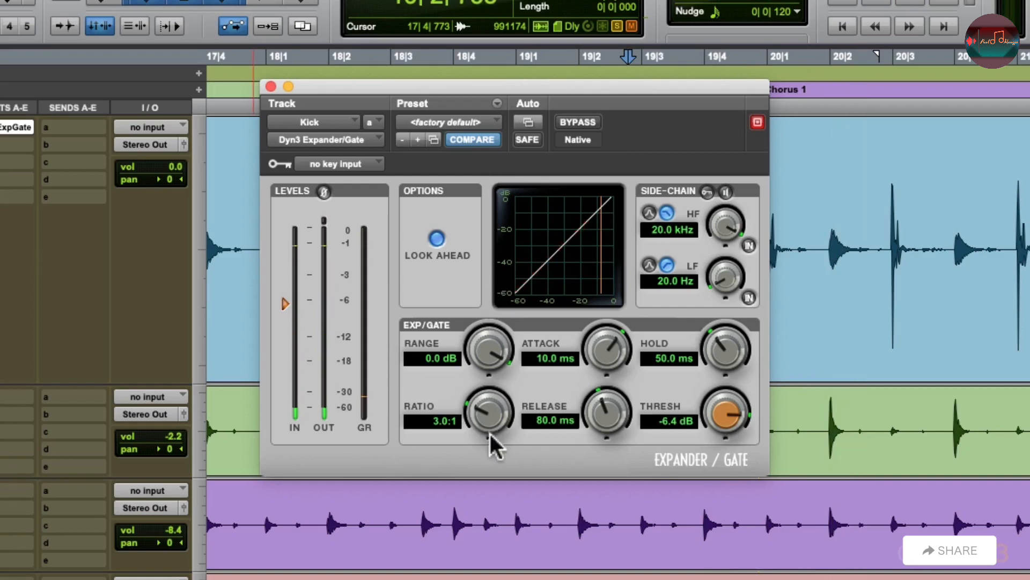
{"action": "left_click_drag", "start_coordinate": [490, 345], "coordinate": [474, 458]}
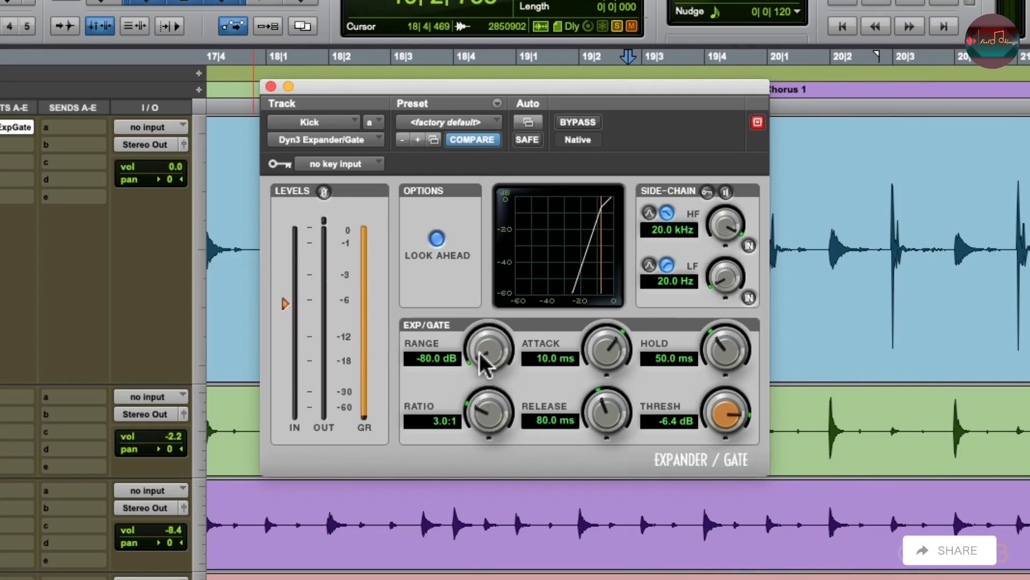
{"action": "left_click_drag", "start_coordinate": [471, 345], "coordinate": [475, 413]}
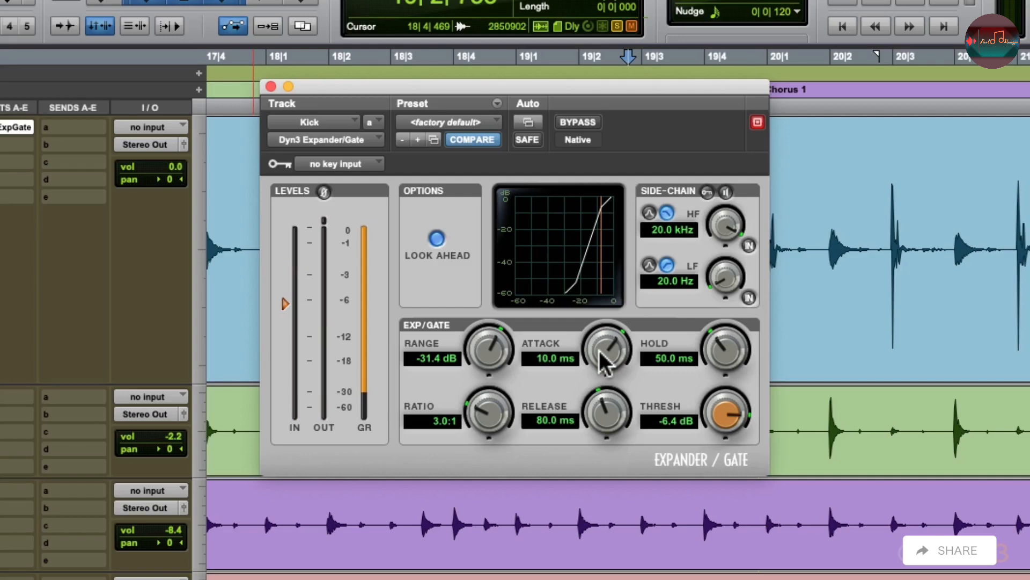
Set the gate's attack to 193.9 us, hold to 123.3 ms and release to 136.6 ms
{"action": "mouse_move", "coordinate": [604, 365]}
{"action": "left_mouse_down"}
{"action": "mouse_move", "coordinate": [605, 351]}
{"action": "mouse_move", "coordinate": [593, 437]}
{"action": "mouse_move", "coordinate": [604, 410]}
{"action": "mouse_move", "coordinate": [586, 355]}
{"action": "left_mouse_up"}
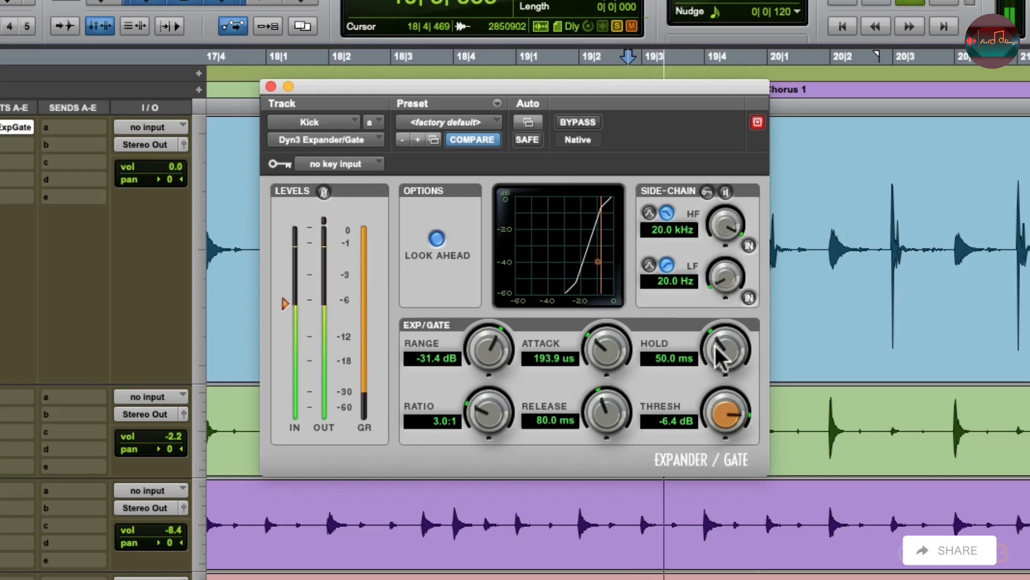
{"action": "left_click_drag", "start_coordinate": [712, 338], "coordinate": [718, 309]}
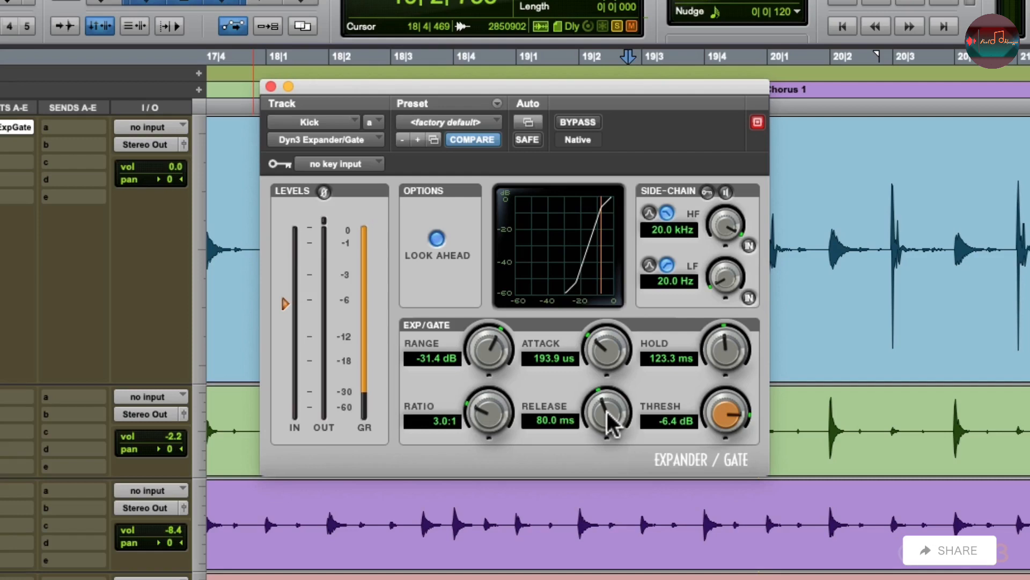
{"action": "mouse_move", "coordinate": [607, 412]}
{"action": "left_mouse_down"}
{"action": "mouse_move", "coordinate": [605, 376]}
{"action": "mouse_move", "coordinate": [601, 417]}
{"action": "left_mouse_up"}
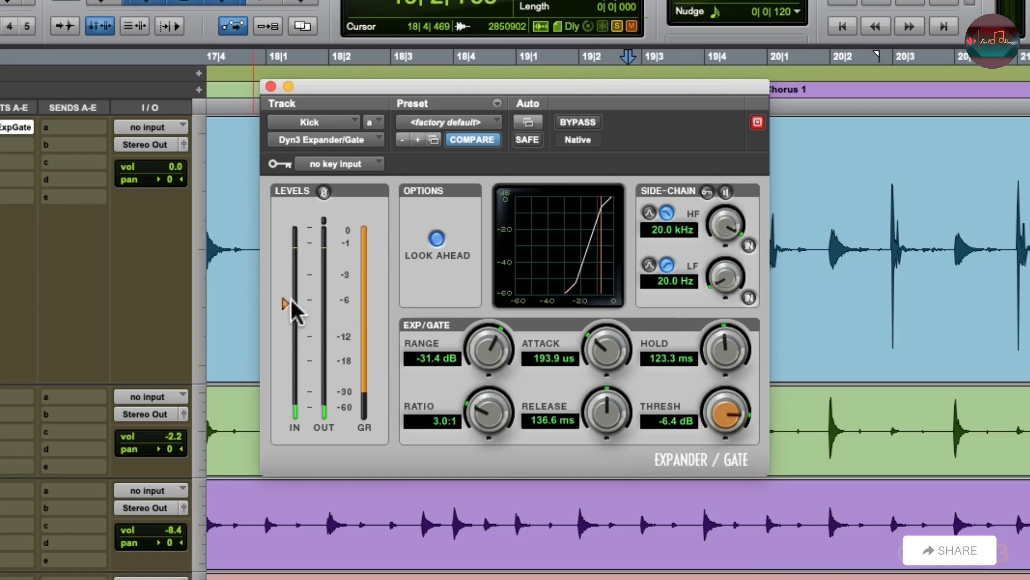
Compare the kick with the gate bypassed and active during playback, and close the Expander/Gate window
{"action": "mouse_move", "coordinate": [288, 301]}
{"action": "left_mouse_down"}
{"action": "mouse_move", "coordinate": [285, 234]}
{"action": "mouse_move", "coordinate": [287, 402]}
{"action": "mouse_move", "coordinate": [289, 300]}
{"action": "left_mouse_up"}
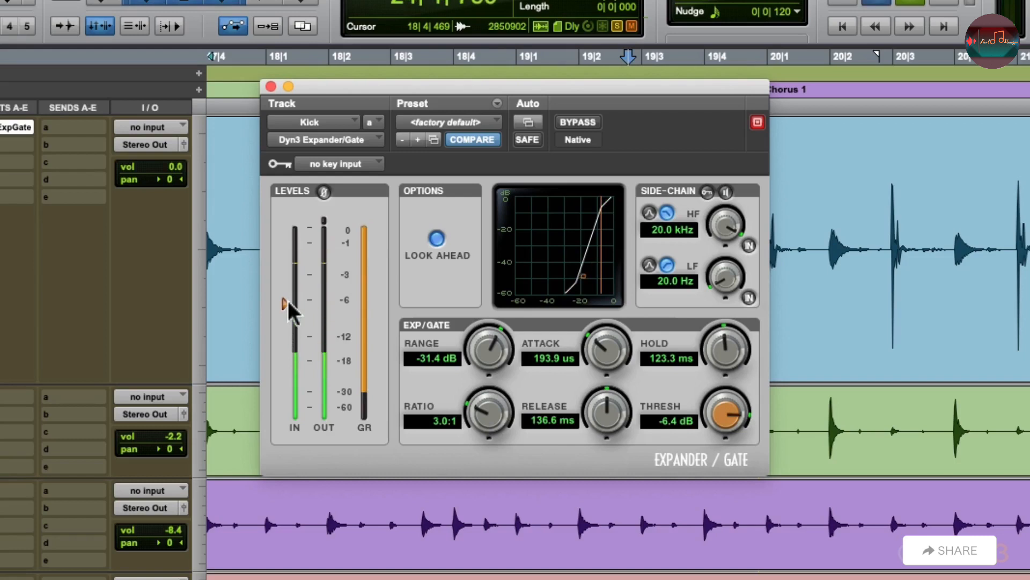
{"action": "left_click", "coordinate": [580, 122]}
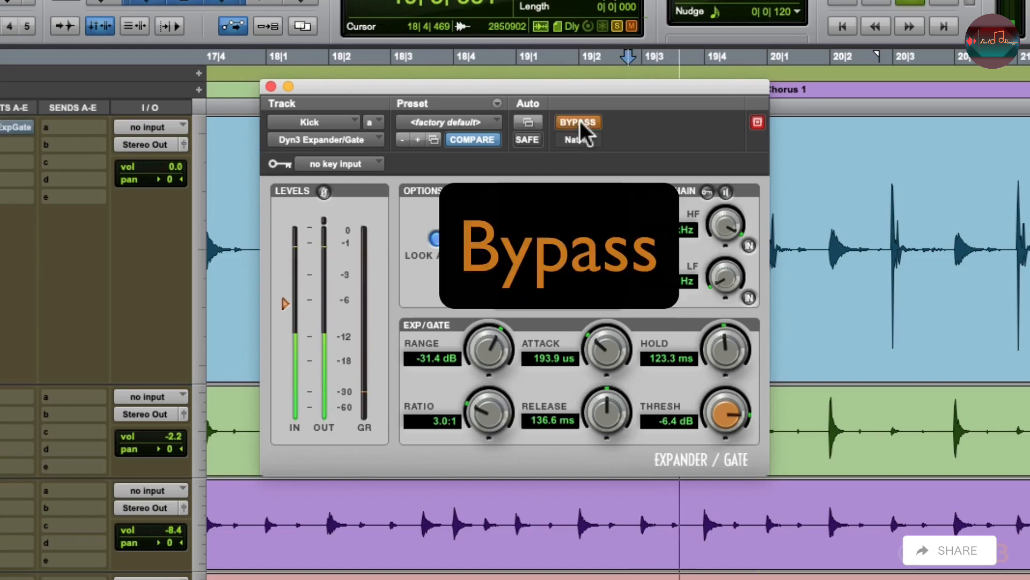
{"action": "left_click", "coordinate": [581, 122]}
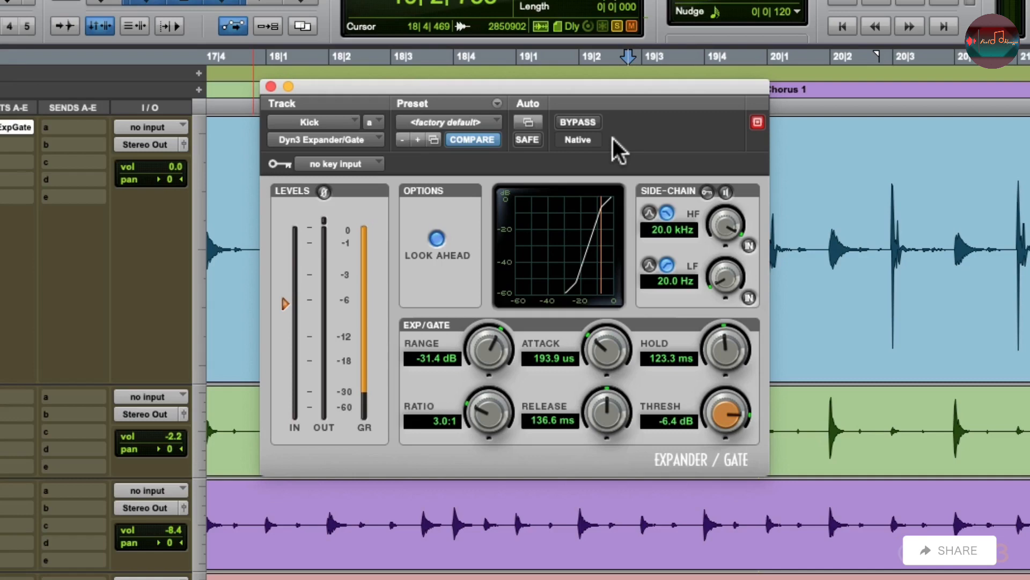
{"action": "key", "text": "space"}
{"action": "left_click", "coordinate": [271, 87]}
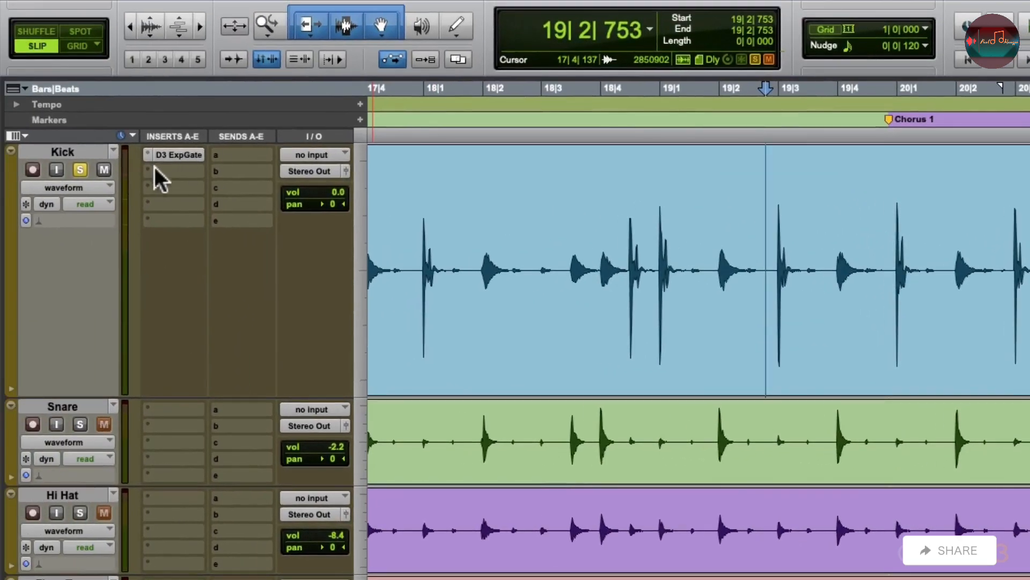
Insert the mono Dyn3 Compressor/Limiter in the Kick track's second insert slot
{"action": "left_click", "coordinate": [156, 170]}
{"action": "mouse_move", "coordinate": [155, 173]}
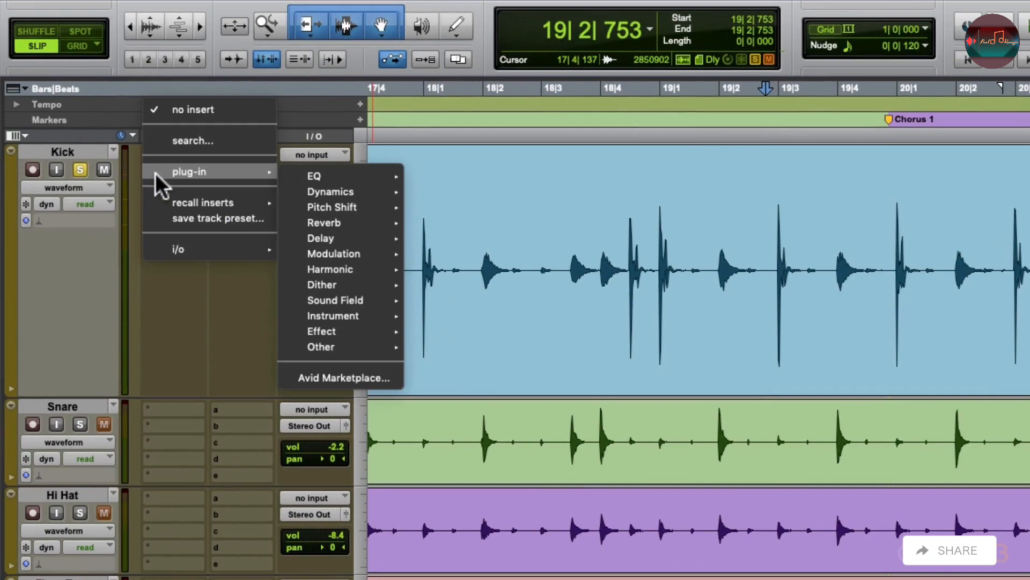
{"action": "mouse_move", "coordinate": [279, 191]}
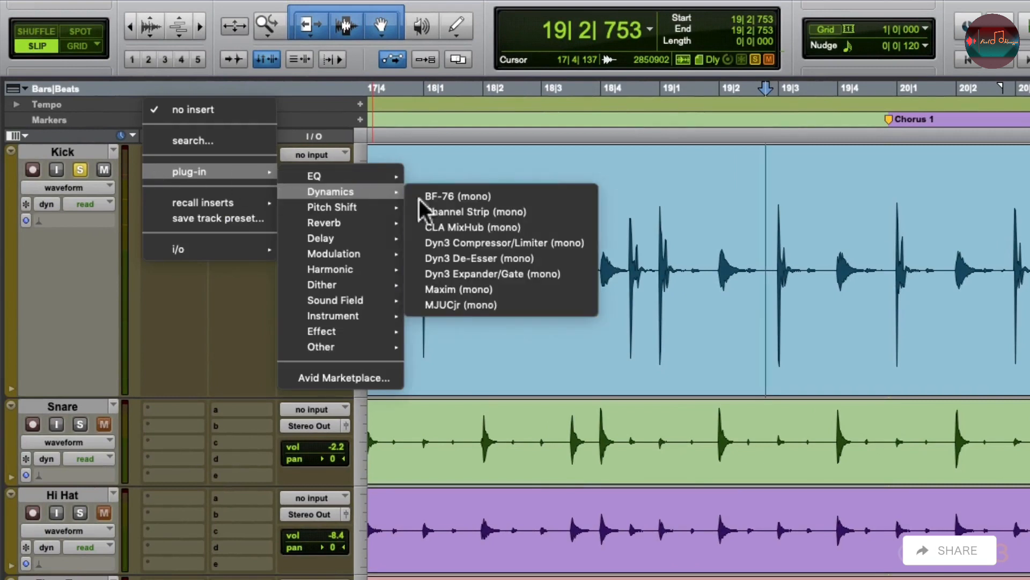
{"action": "left_click", "coordinate": [422, 246]}
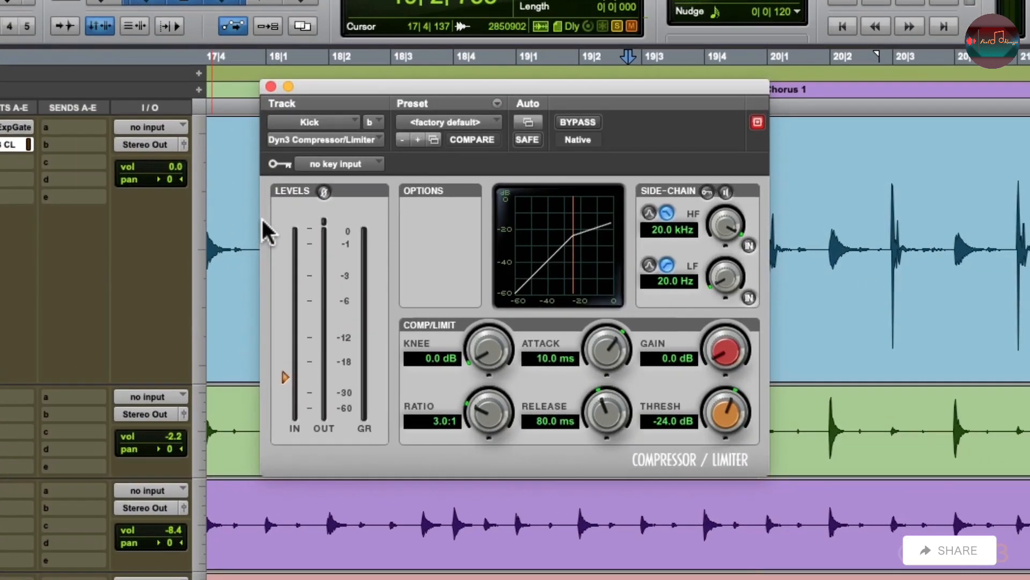
Set the compressor's knee to 17.1 dB, ratio to 4.0:1, attack to 17.2 ms and release to 207.4 ms
{"action": "left_click_drag", "start_coordinate": [494, 355], "coordinate": [490, 275]}
{"action": "left_click_drag", "start_coordinate": [490, 413], "coordinate": [493, 398]}
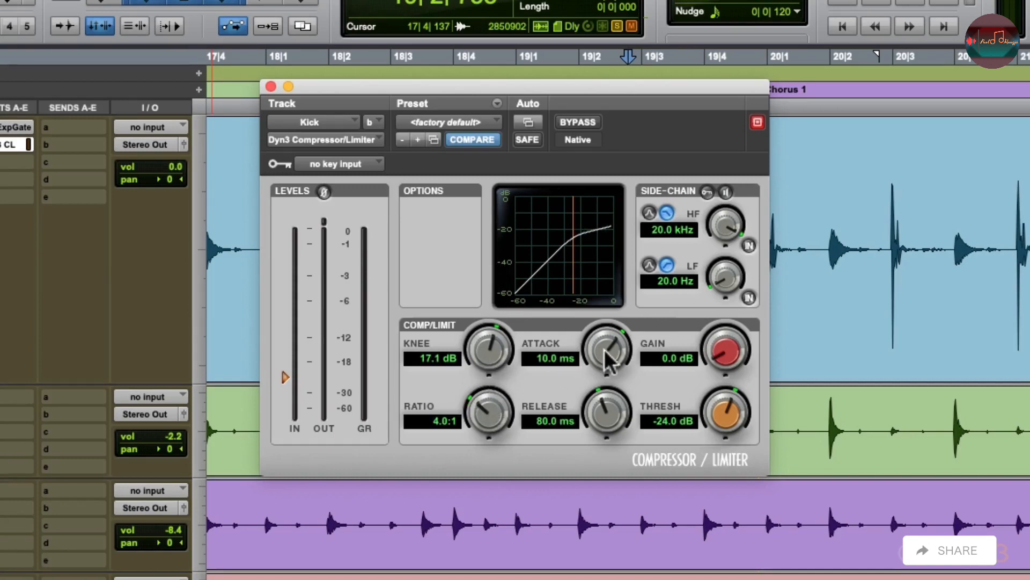
{"action": "left_click_drag", "start_coordinate": [615, 362], "coordinate": [618, 348]}
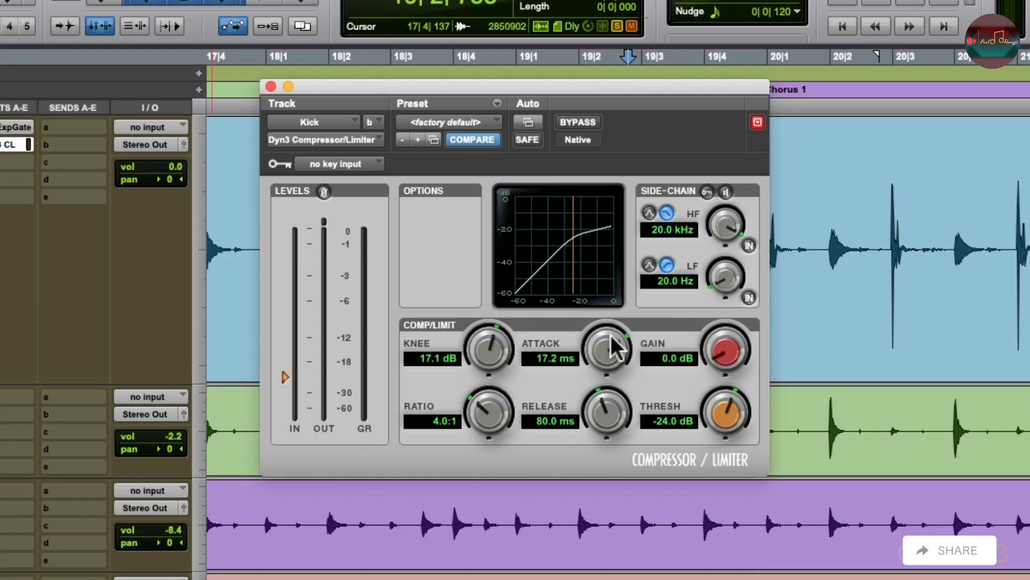
{"action": "left_click_drag", "start_coordinate": [606, 408], "coordinate": [604, 381]}
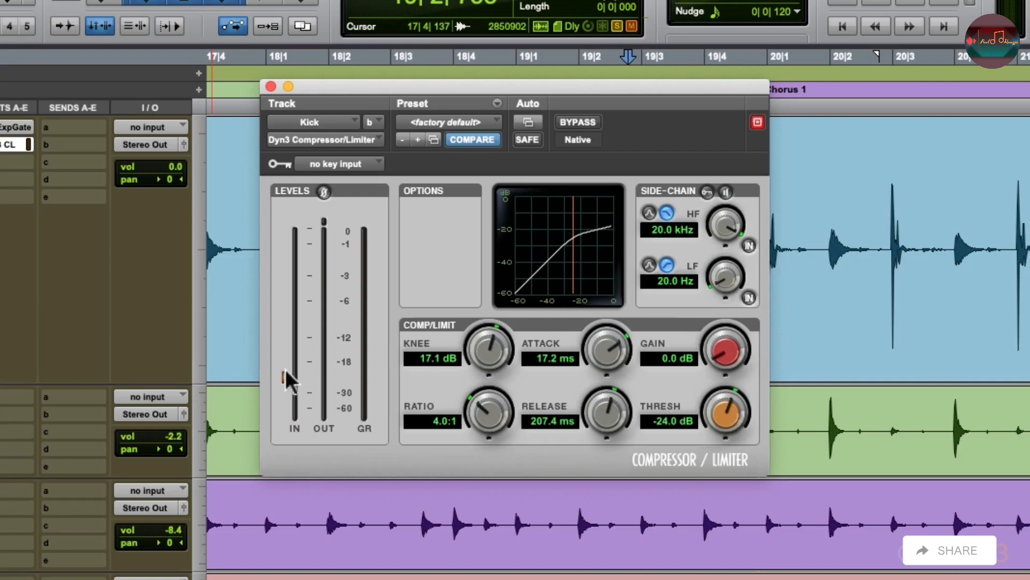
Raise the compressor's threshold to -11.3 dB and audition the kick
{"action": "left_click_drag", "start_coordinate": [285, 375], "coordinate": [289, 330]}
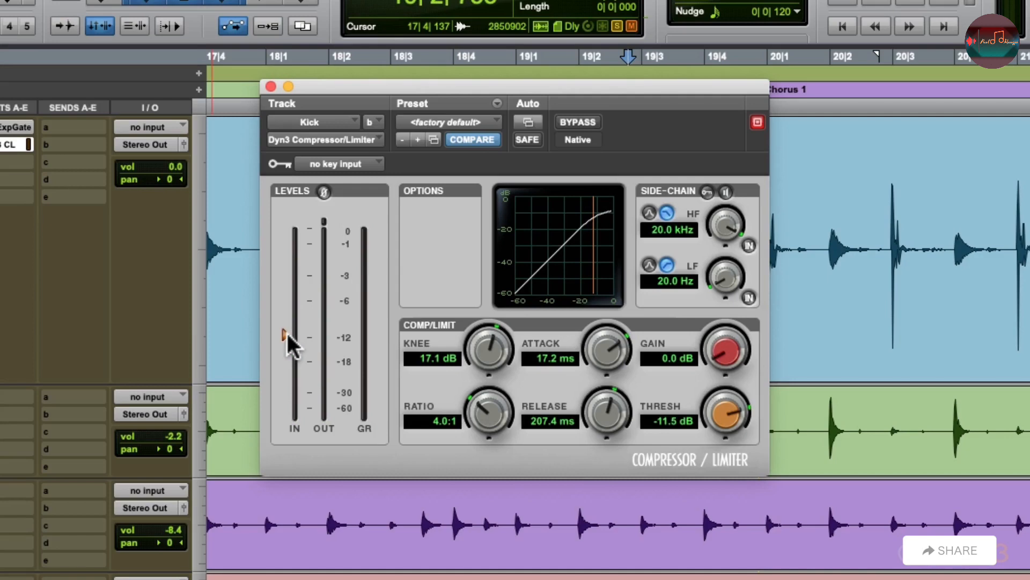
{"action": "mouse_move", "coordinate": [285, 331]}
{"action": "left_mouse_down"}
{"action": "mouse_move", "coordinate": [285, 401]}
{"action": "mouse_move", "coordinate": [285, 332]}
{"action": "left_mouse_up"}
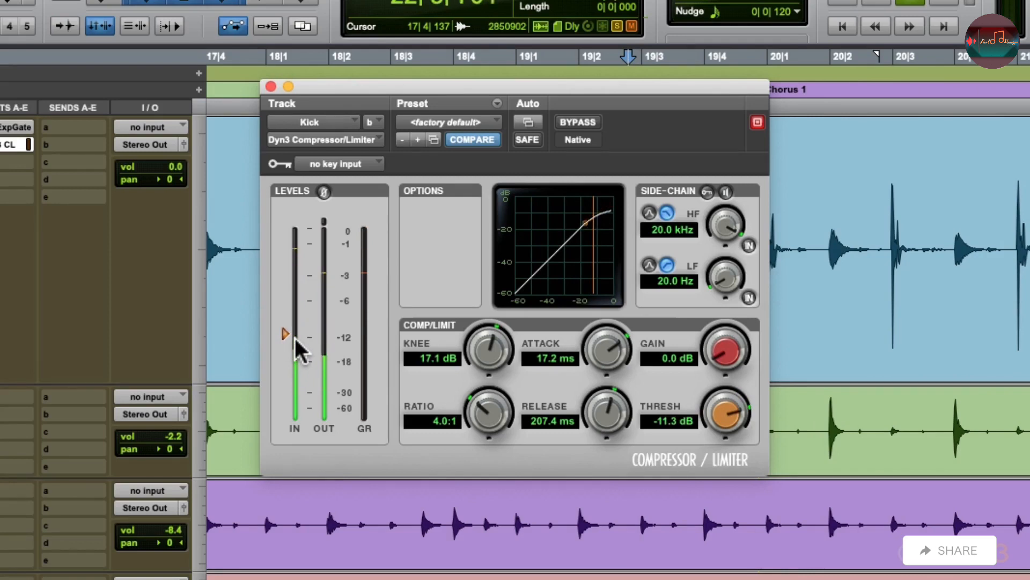
{"action": "key", "text": "space"}
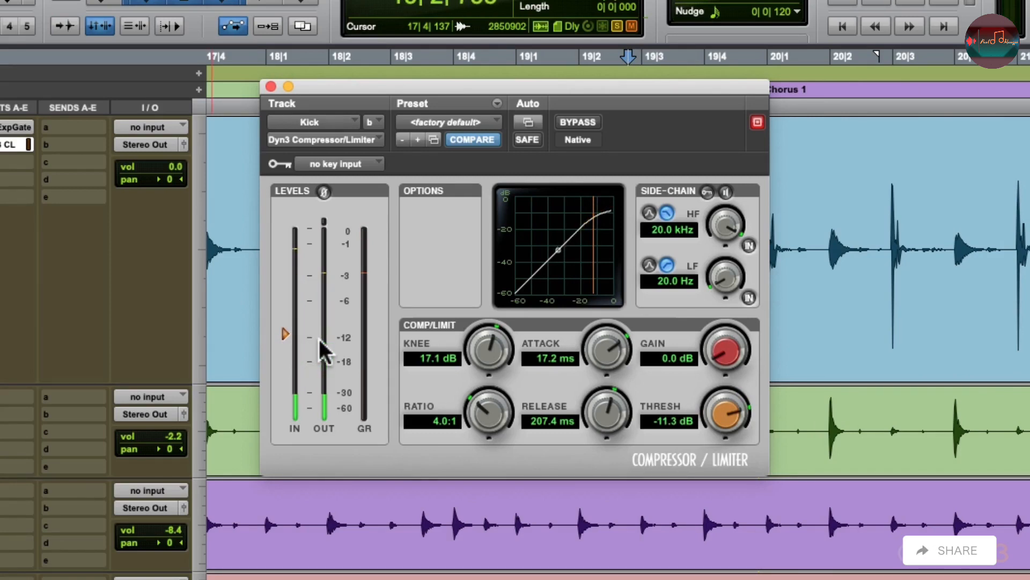
Compare the kick with the compressor bypassed and active during playback, and close the Compressor/Limiter window
{"action": "key", "text": "space"}
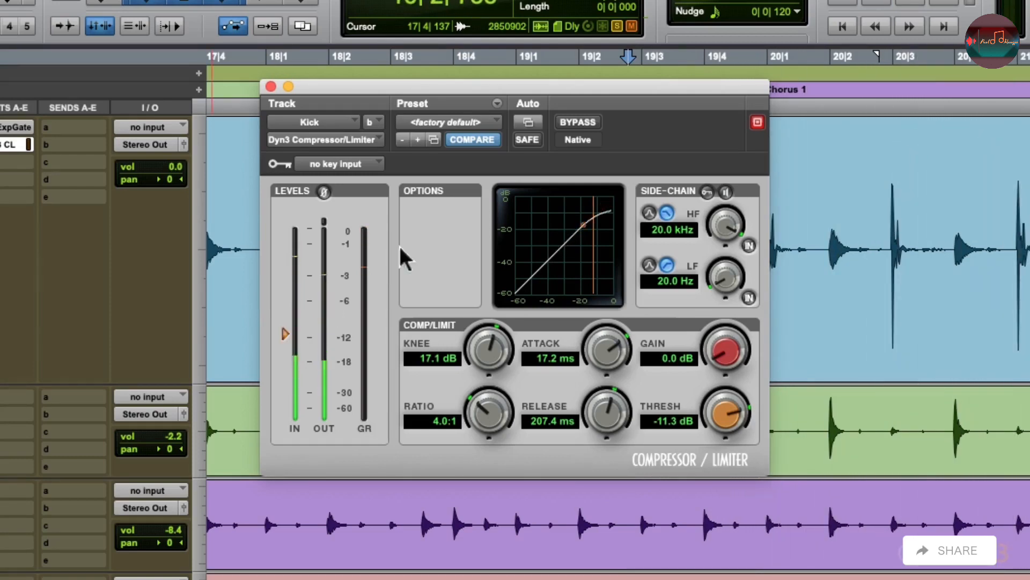
{"action": "left_click", "coordinate": [572, 121]}
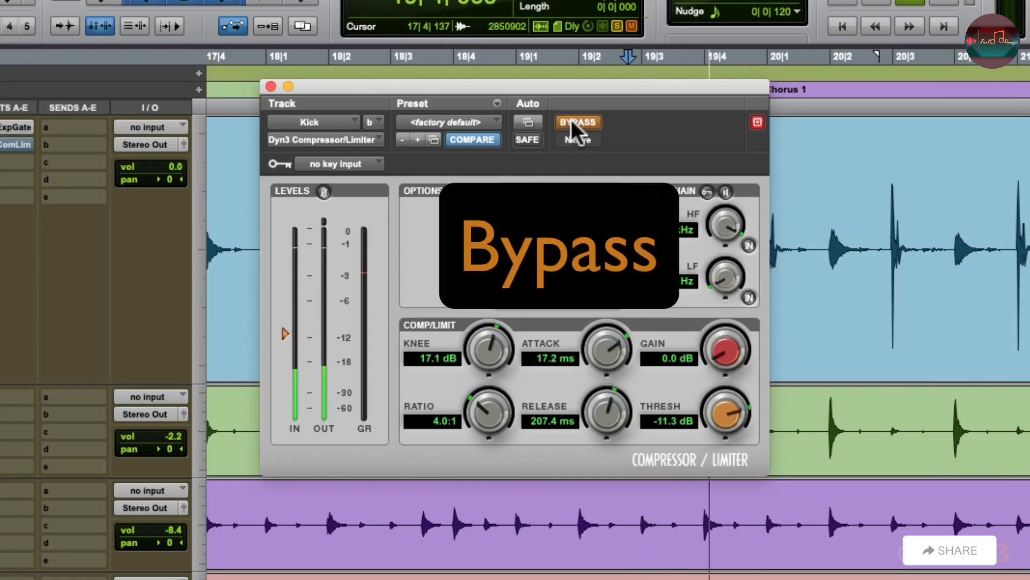
{"action": "left_click", "coordinate": [572, 121]}
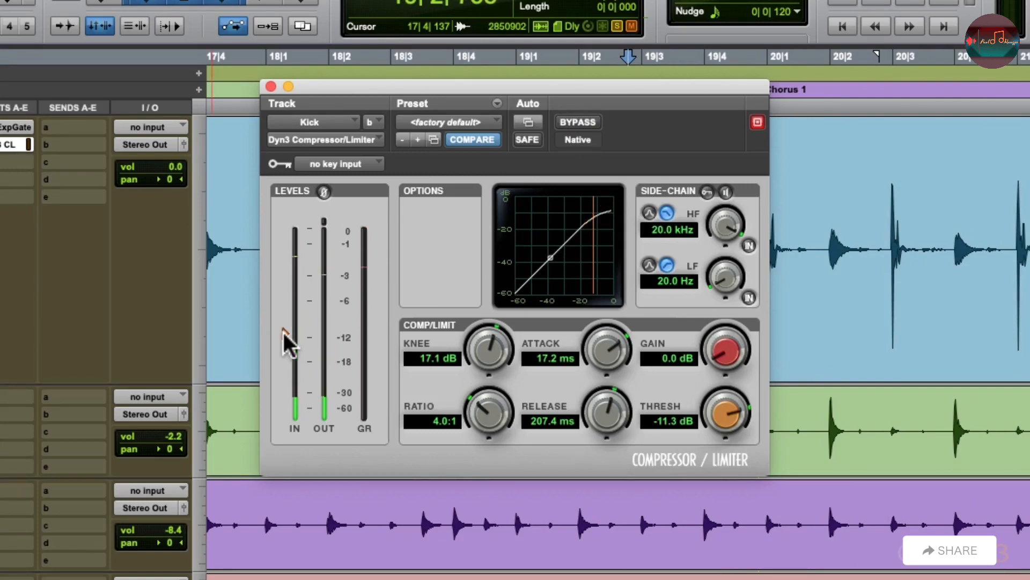
{"action": "left_click", "coordinate": [270, 87]}
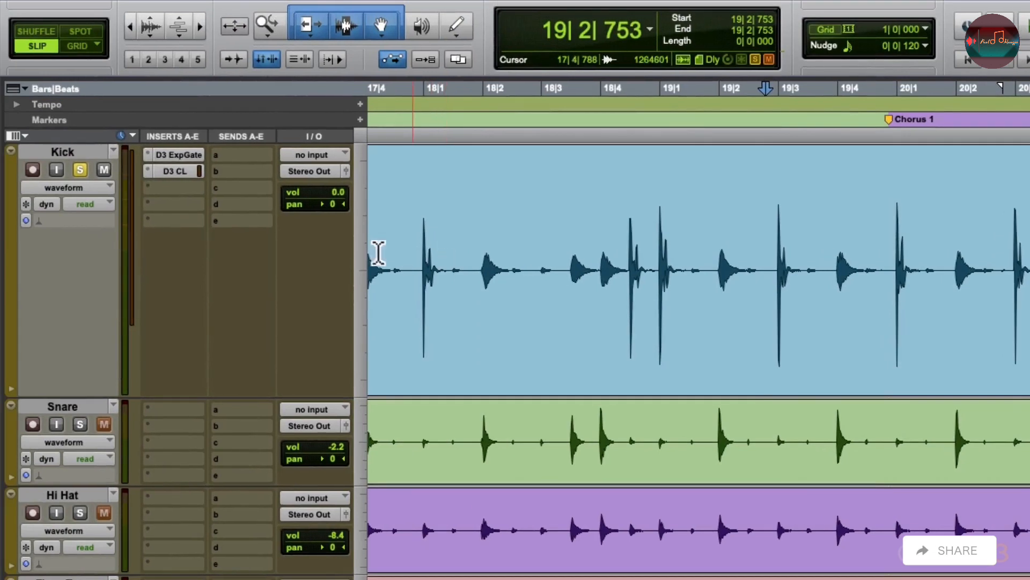
Insert the mono EQ3 7-Band in the Kick track's third insert slot
{"action": "left_click", "coordinate": [156, 200]}
{"action": "mouse_move", "coordinate": [245, 198]}
{"action": "mouse_move", "coordinate": [282, 194]}
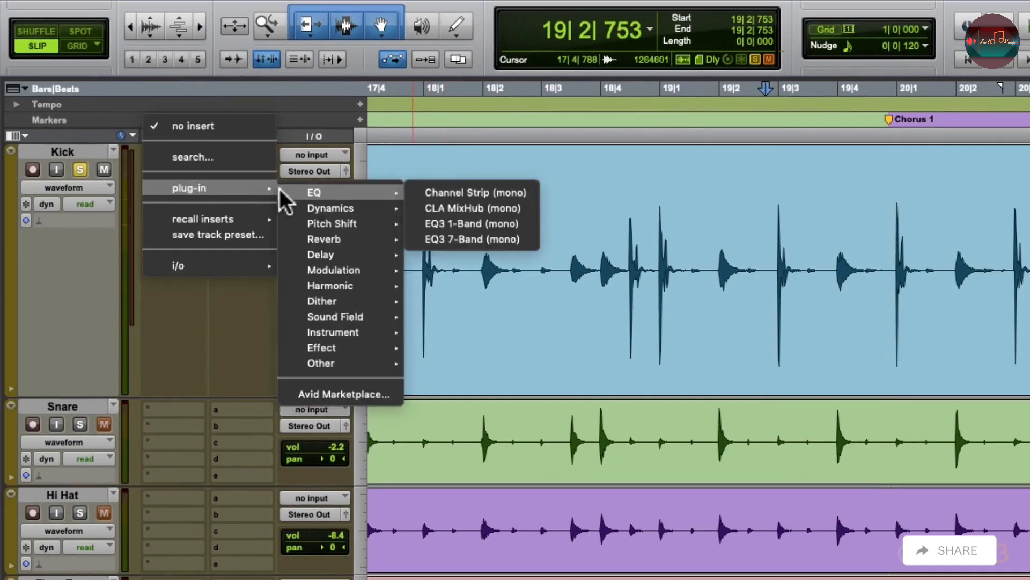
{"action": "left_click", "coordinate": [408, 239]}
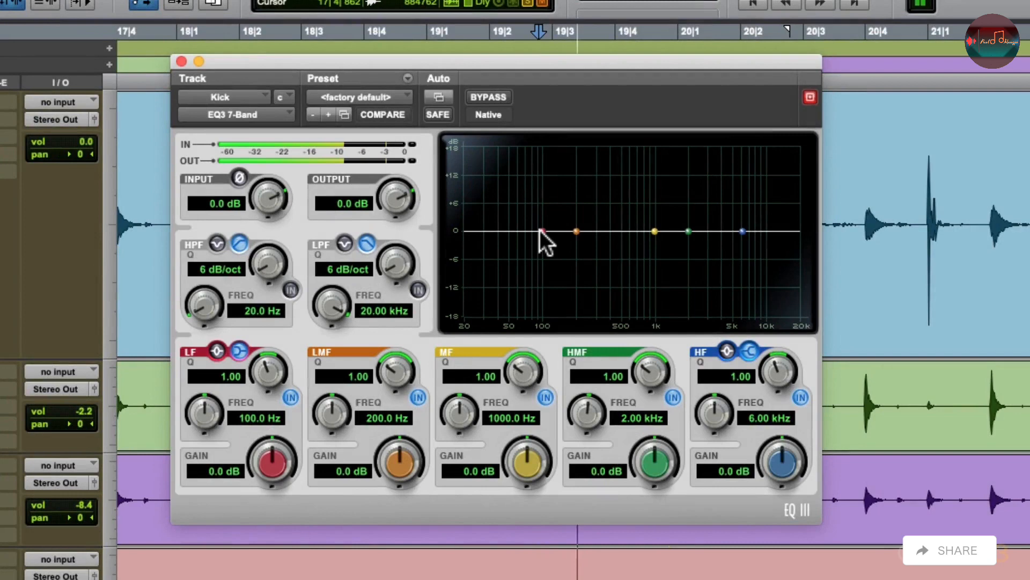
Boost the EQ's low-frequency band by 6.1 dB at 108.1 Hz and compare the kick with the EQ bypassed and active
{"action": "left_click_drag", "start_coordinate": [539, 231], "coordinate": [545, 201]}
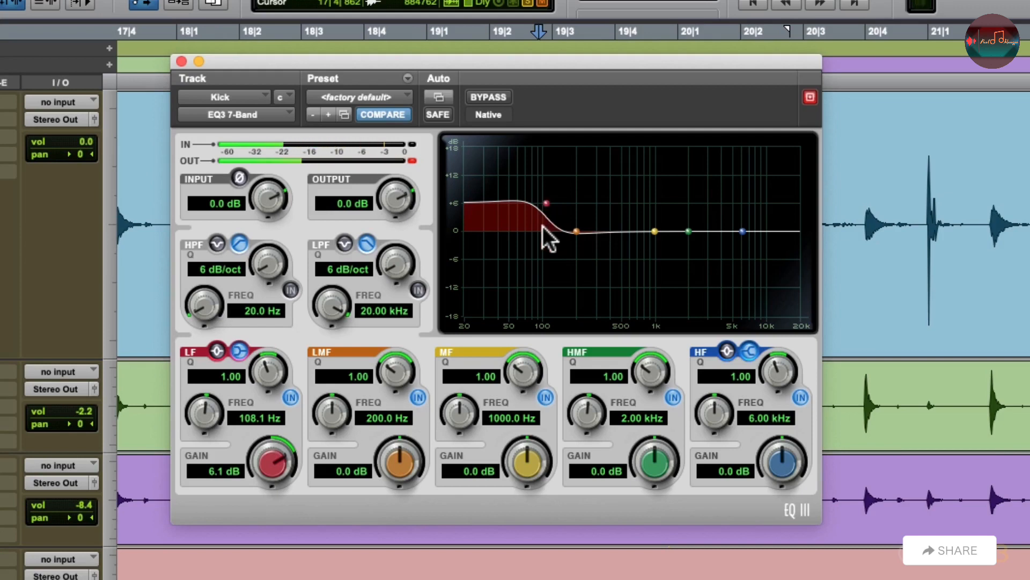
{"action": "left_click", "coordinate": [493, 94]}
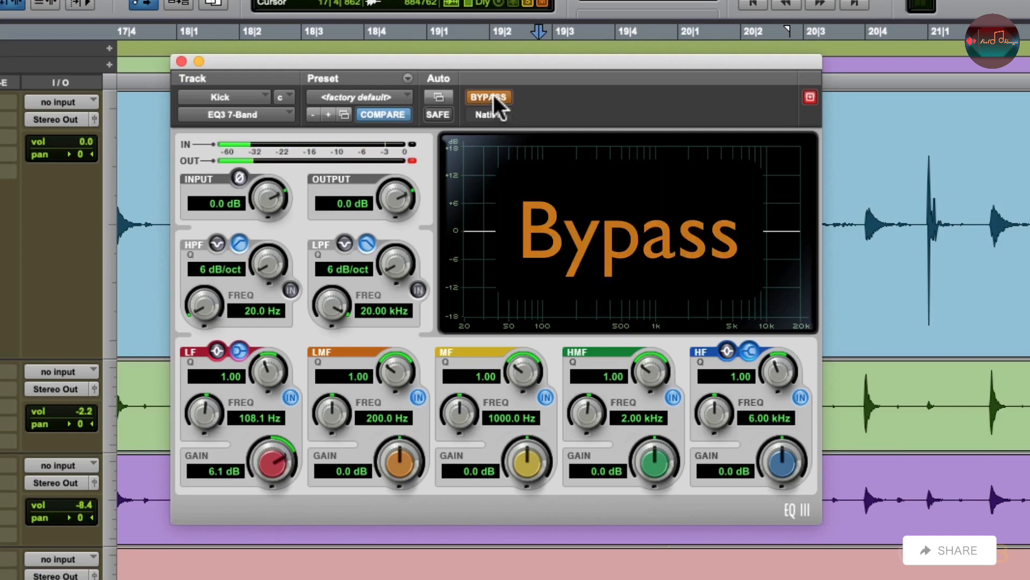
{"action": "left_click", "coordinate": [494, 96]}
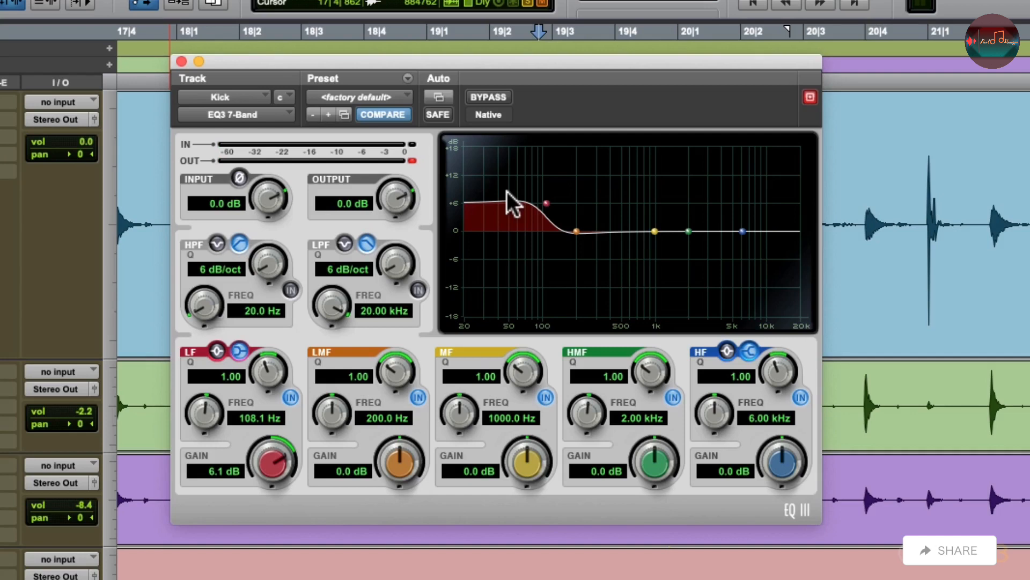
During playback, cut the LMF band by 2.8 dB at 204.0 Hz, boost MF by 3.6 dB at 1.55 kHz, and compare with the EQ bypassed
{"action": "key", "text": "space"}
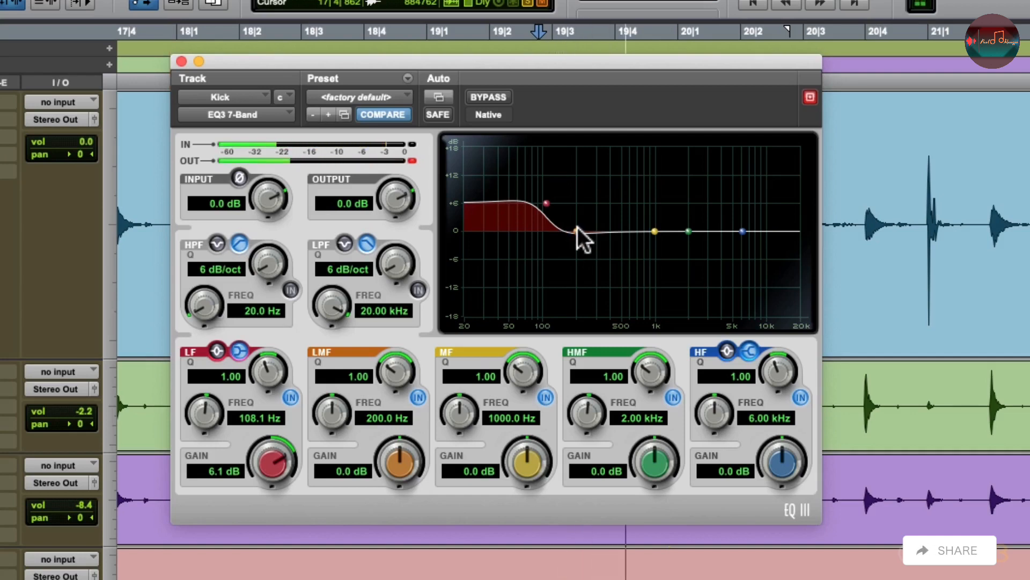
{"action": "mouse_move", "coordinate": [577, 232]}
{"action": "left_mouse_down"}
{"action": "mouse_move", "coordinate": [572, 286]}
{"action": "mouse_move", "coordinate": [577, 242]}
{"action": "left_mouse_up"}
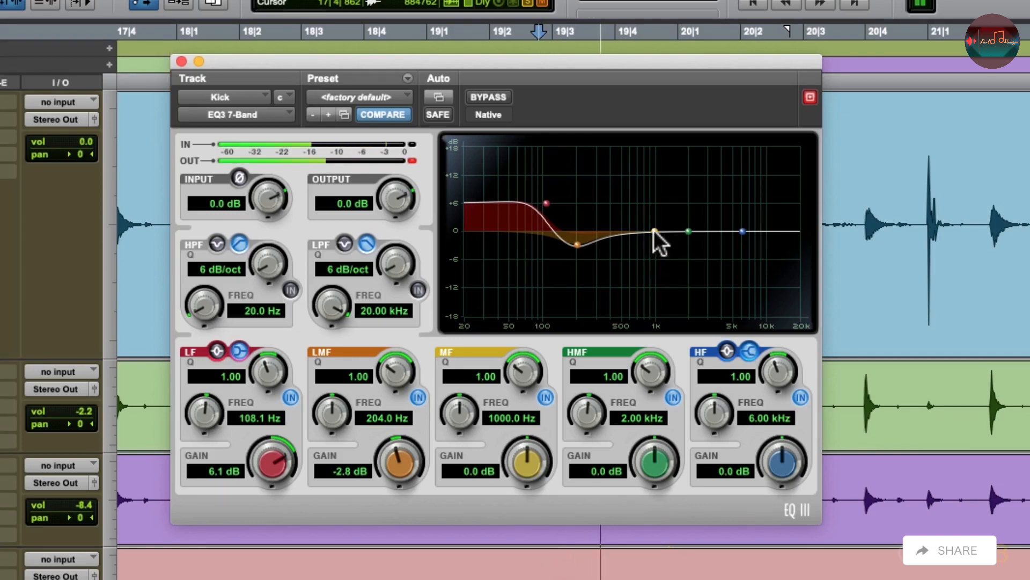
{"action": "left_click_drag", "start_coordinate": [654, 231], "coordinate": [674, 212]}
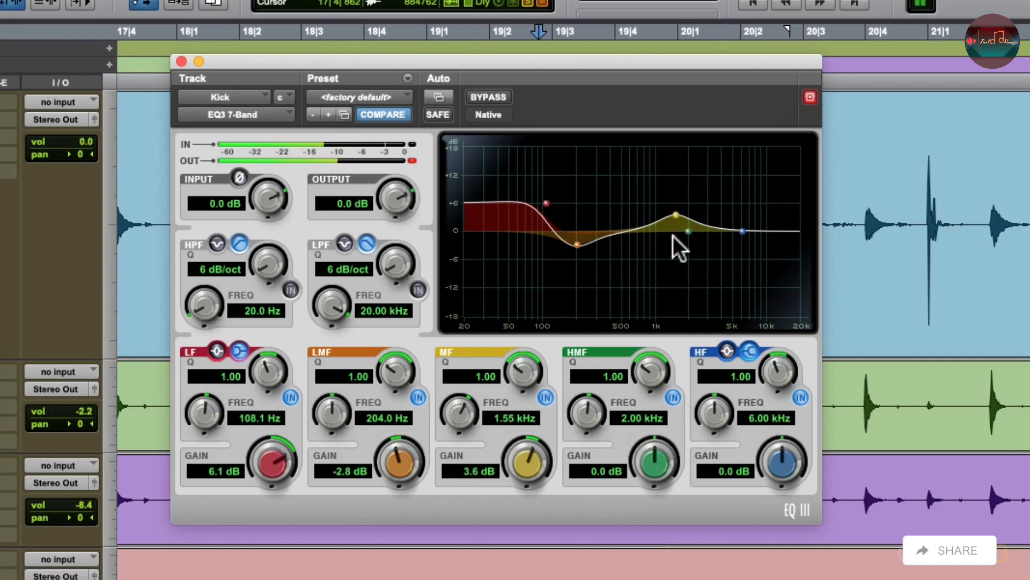
{"action": "left_click", "coordinate": [475, 91]}
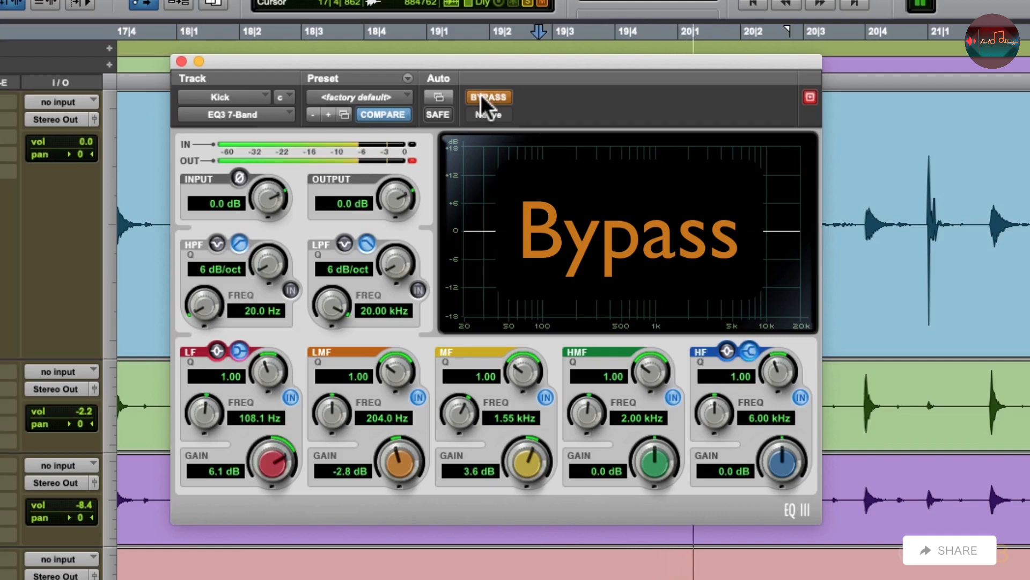
{"action": "left_click", "coordinate": [481, 95]}
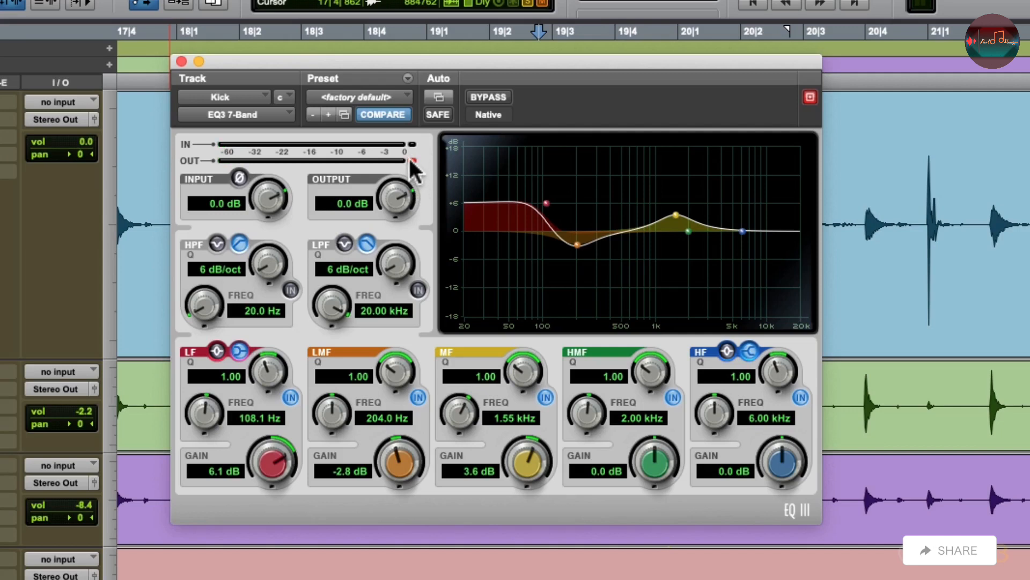
Lower the EQ's output to -1.0 dB, compare the kick with the EQ bypassed and active, and close the EQ window
{"action": "left_click_drag", "start_coordinate": [395, 202], "coordinate": [406, 225]}
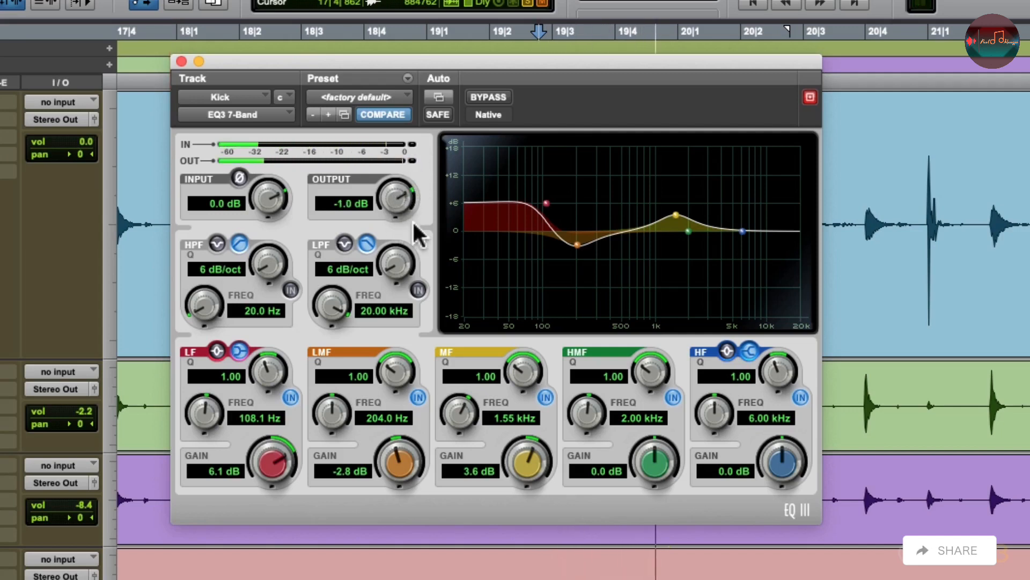
{"action": "left_click", "coordinate": [485, 94]}
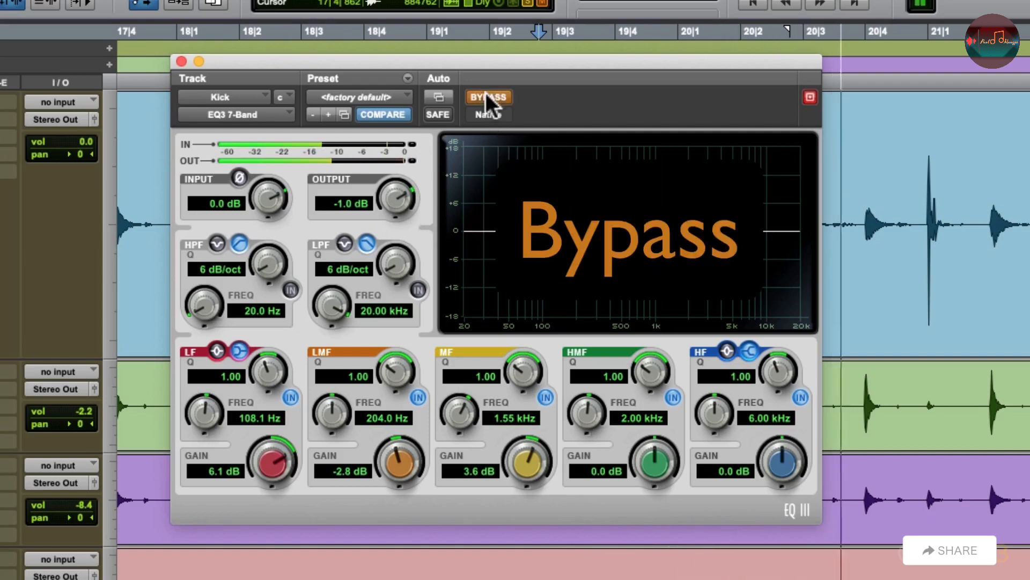
{"action": "left_click", "coordinate": [486, 95]}
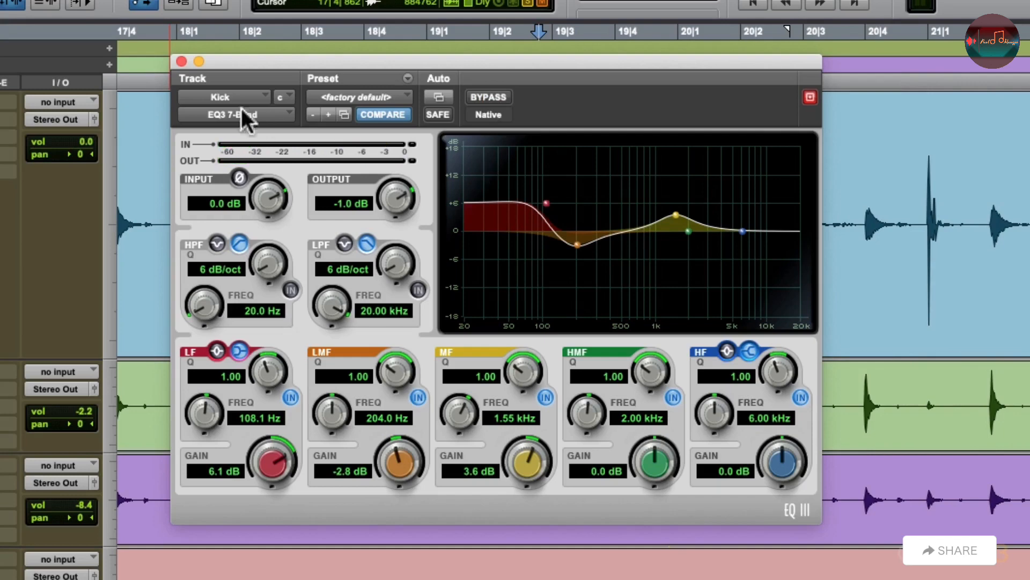
{"action": "left_click", "coordinate": [181, 61]}
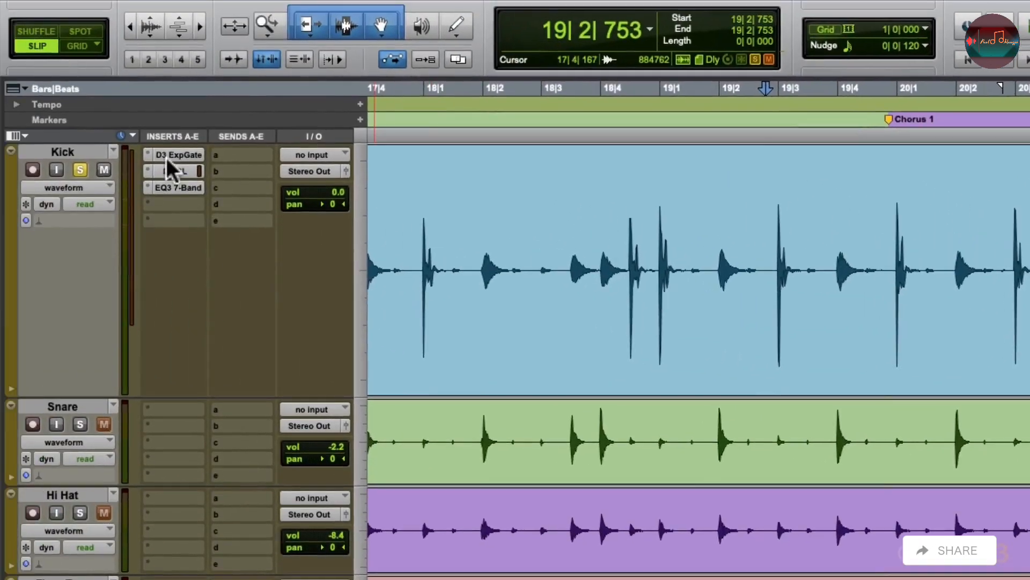
Unsolo and select the Kick track, and compare the full mix with all of the track's inserts bypassed and active
{"action": "left_click", "coordinate": [79, 169]}
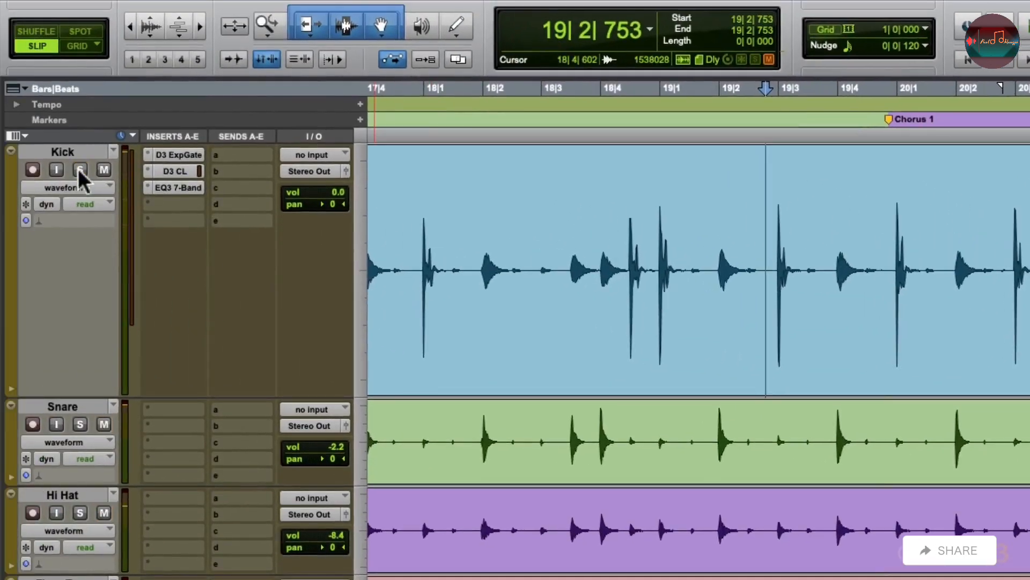
{"action": "left_click", "coordinate": [98, 155]}
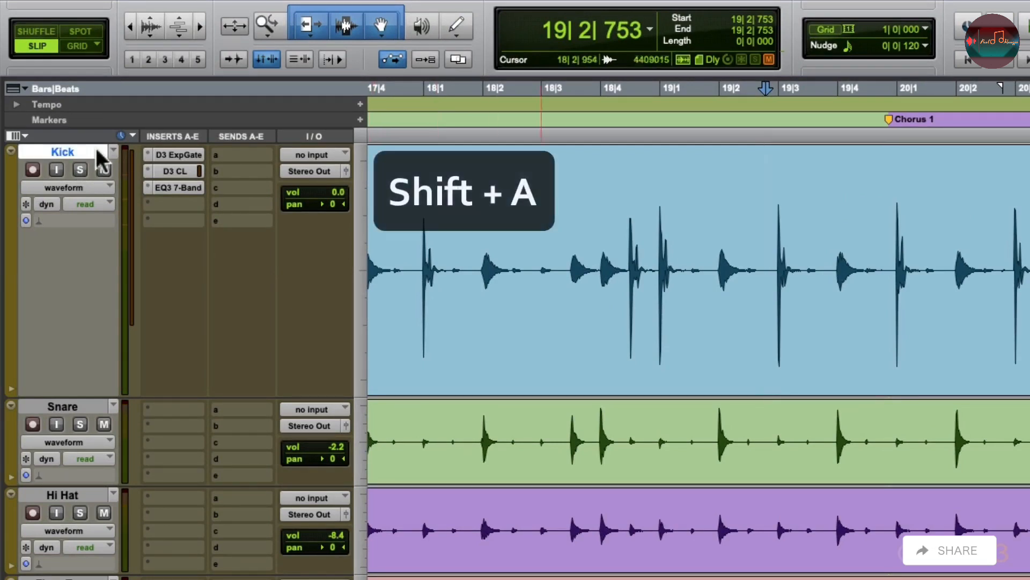
{"action": "key", "text": "shift+a"}
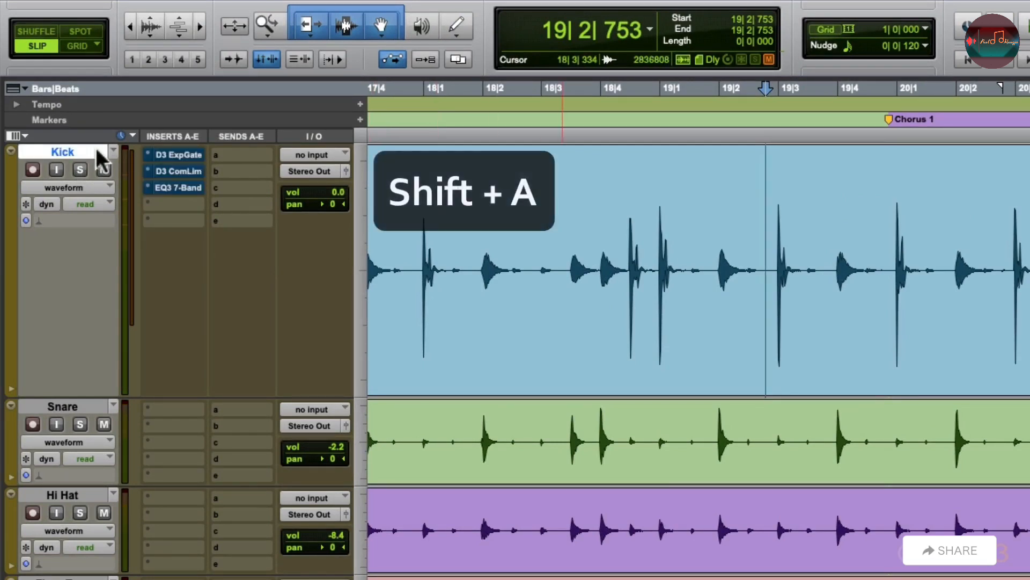
{"action": "key", "text": "shift+a"}
{"action": "key", "text": "space"}
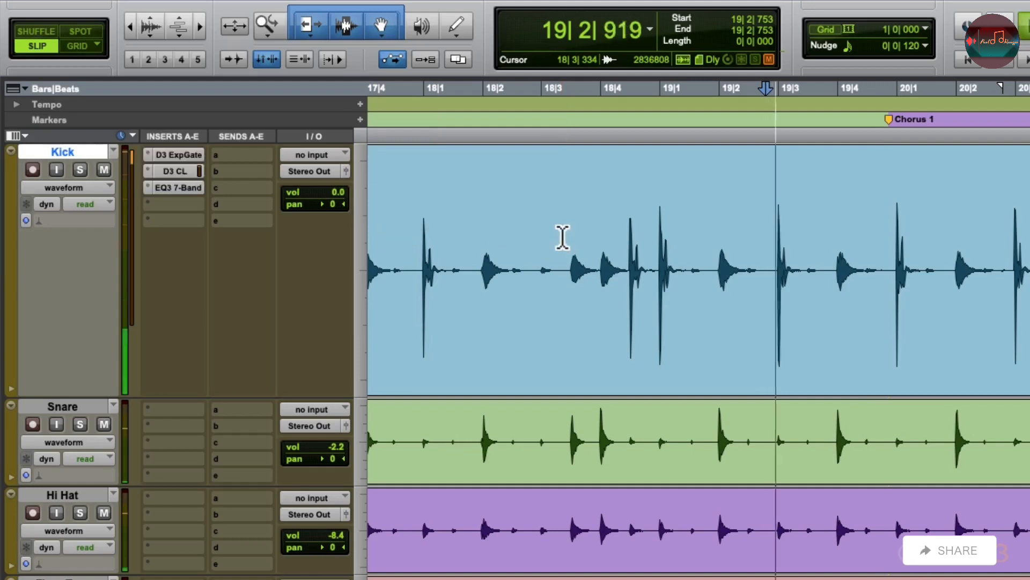
{"action": "key", "text": "shift+a"}
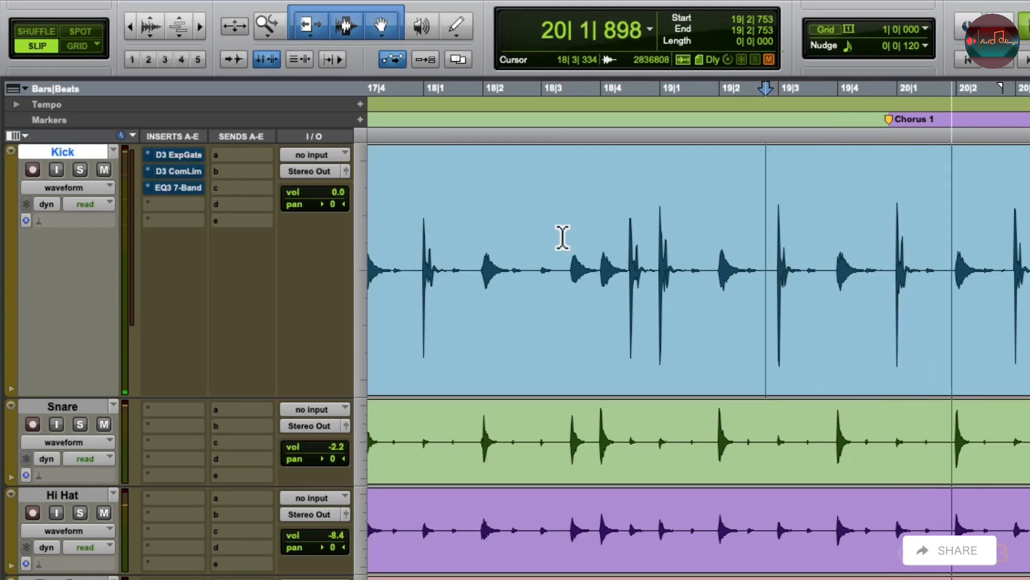
{"action": "key", "text": "shift+a"}
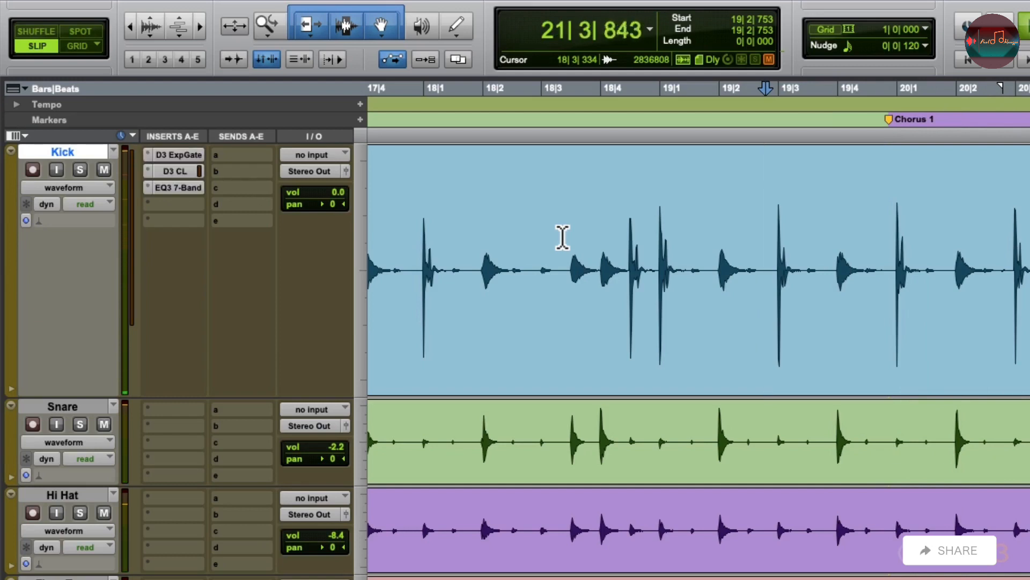
Solo the Kick track and compare it with all its inserts bypassed and active during playback
{"action": "key", "text": "shift+s"}
{"action": "key", "text": "shift+a"}
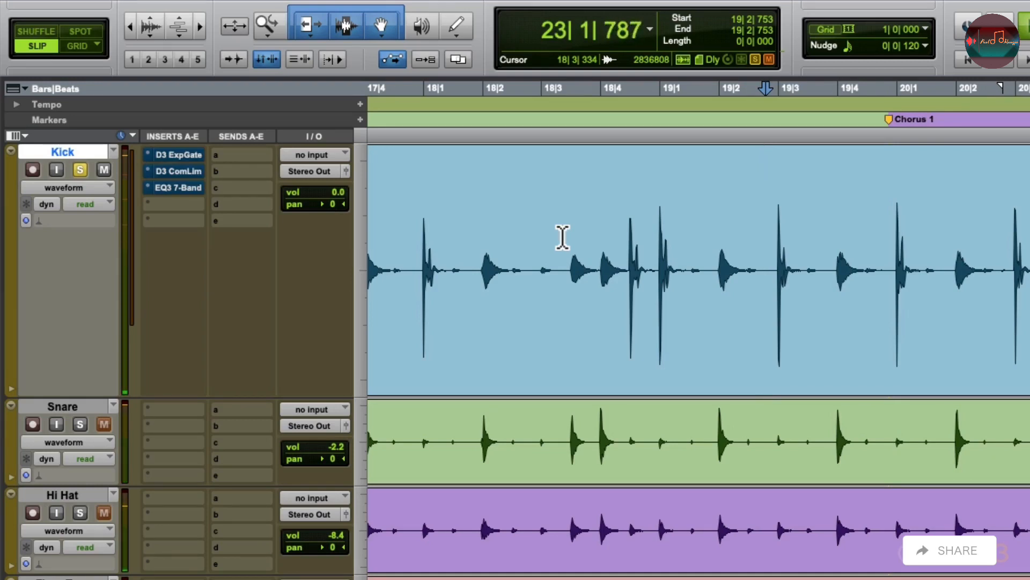
{"action": "key", "text": "shift+a"}
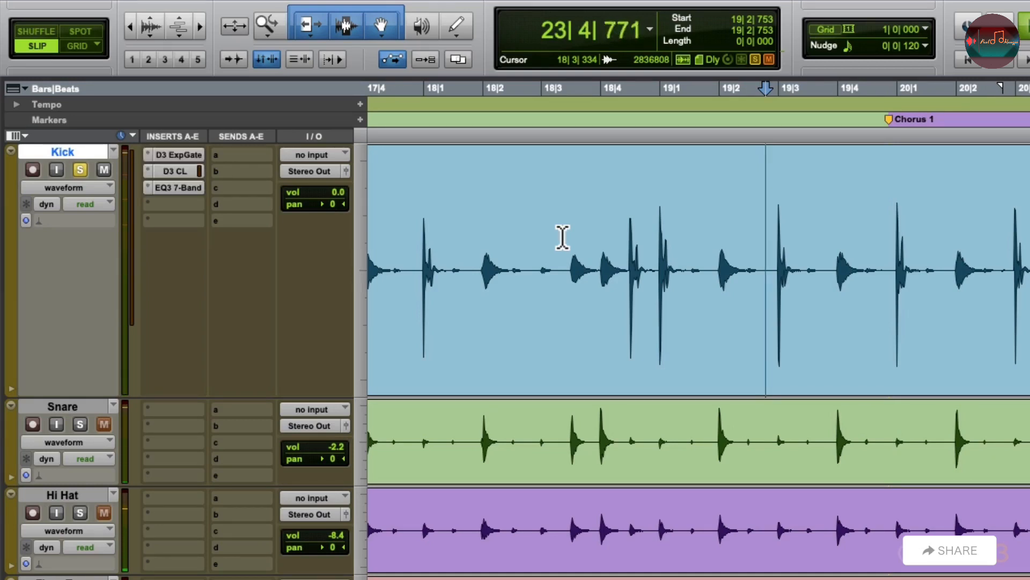
Compare the soloed Kick twice more with all its inserts bypassed and active, leaving them active, and unsolo the track with playback stopped
{"action": "key", "text": "shift+a"}
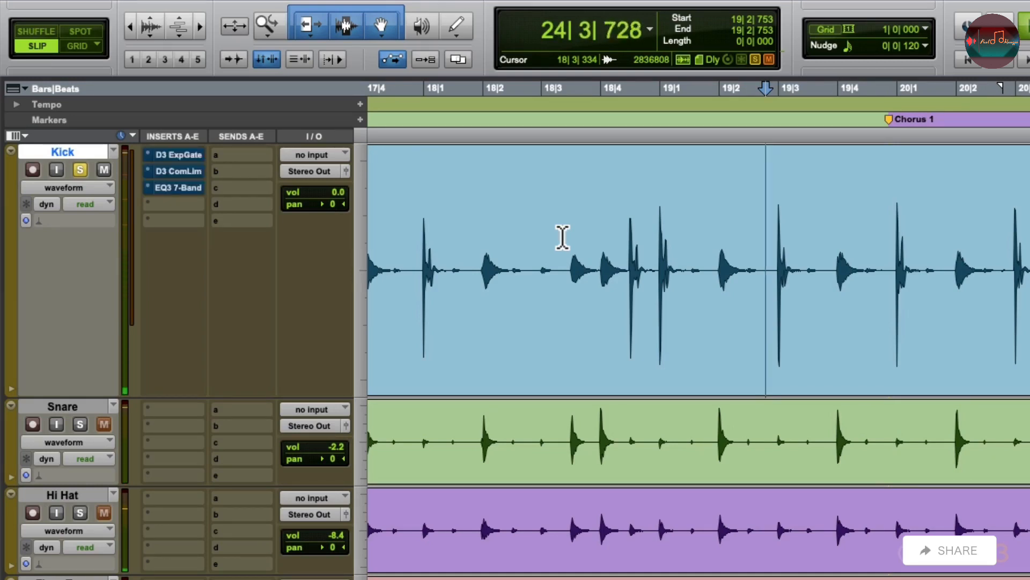
{"action": "key", "text": "shift+a"}
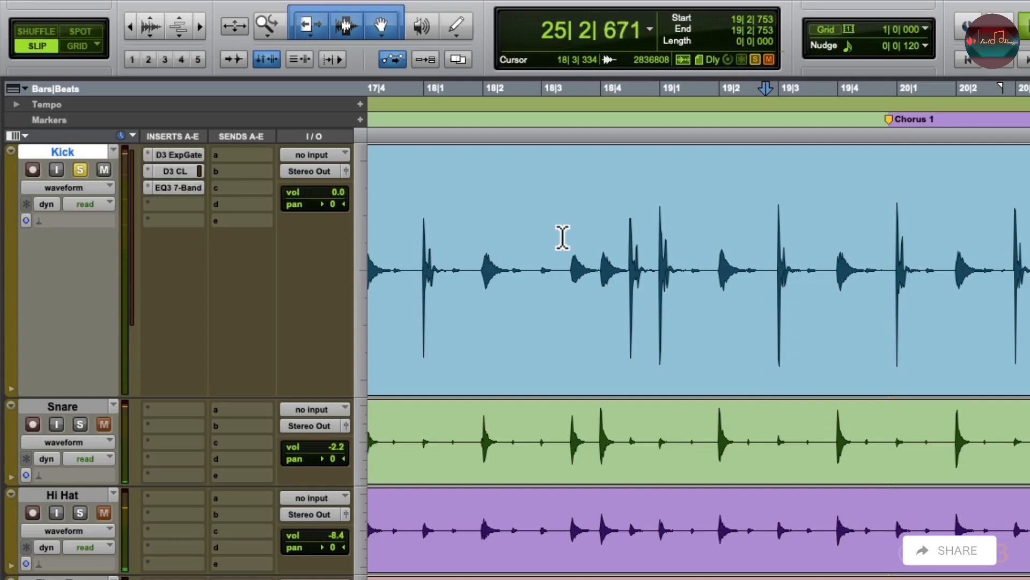
{"action": "key", "text": "shift+a"}
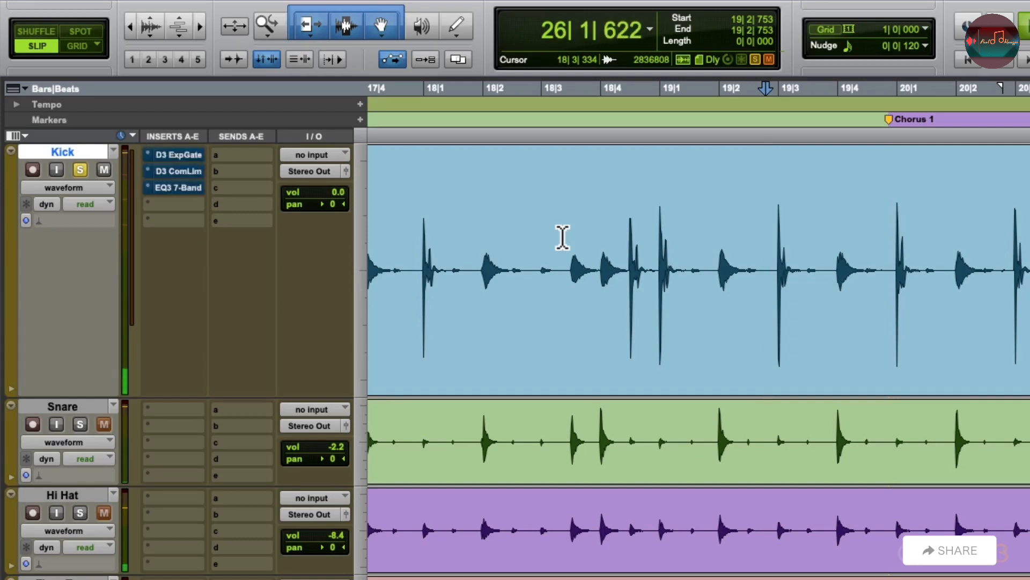
{"action": "key", "text": "shift+a"}
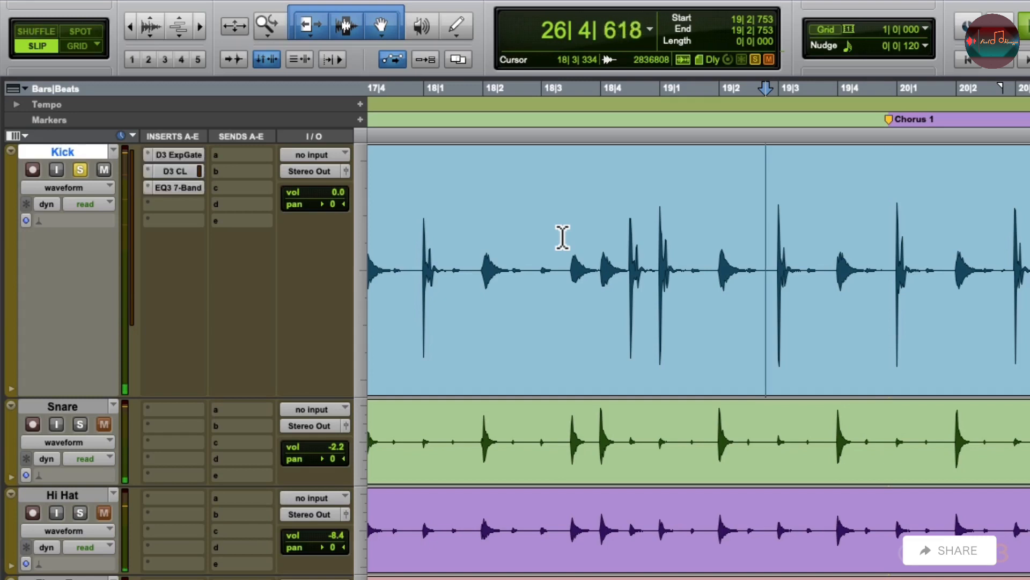
{"action": "key", "text": "space"}
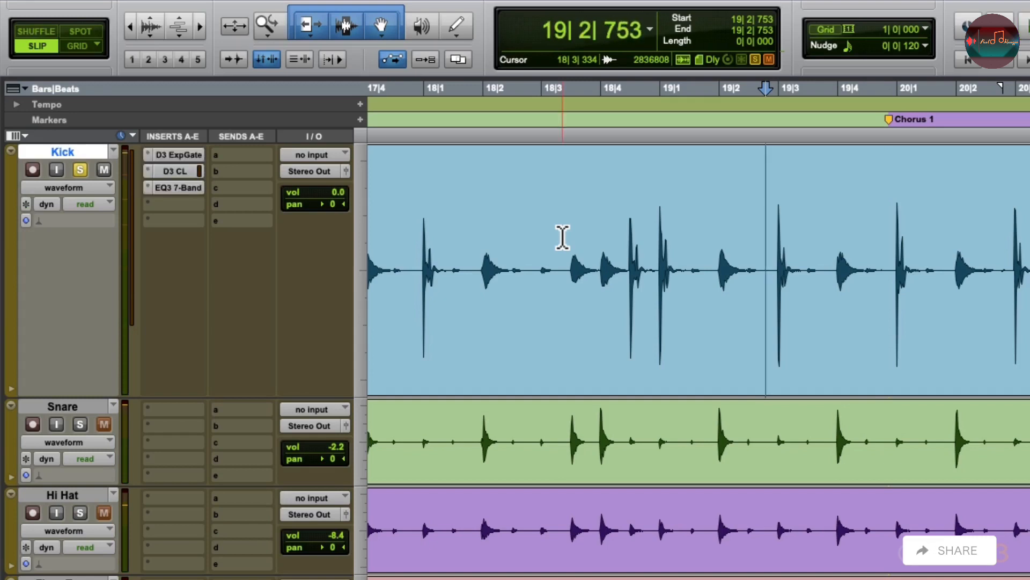
{"action": "key", "text": "shift+s"}
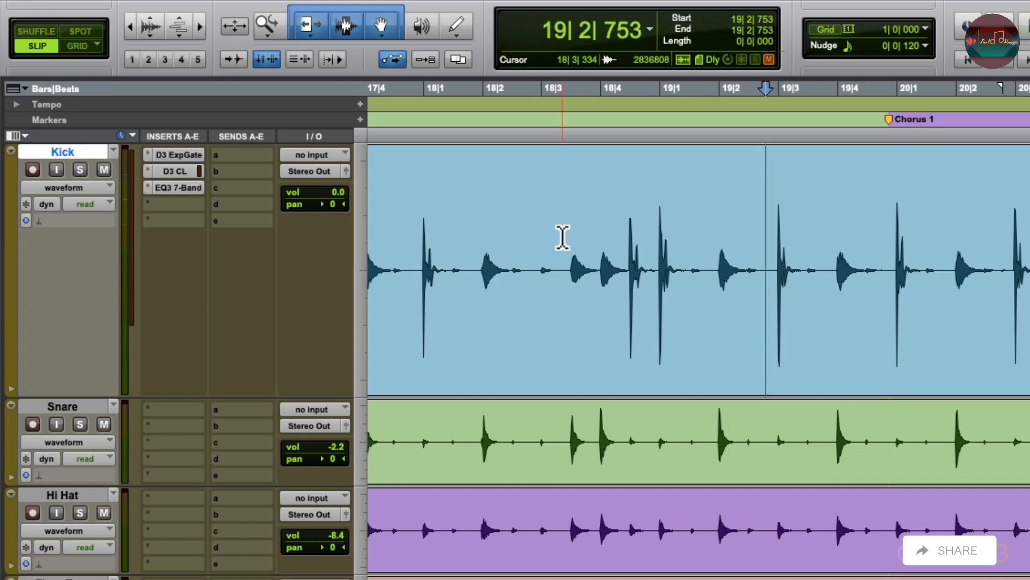